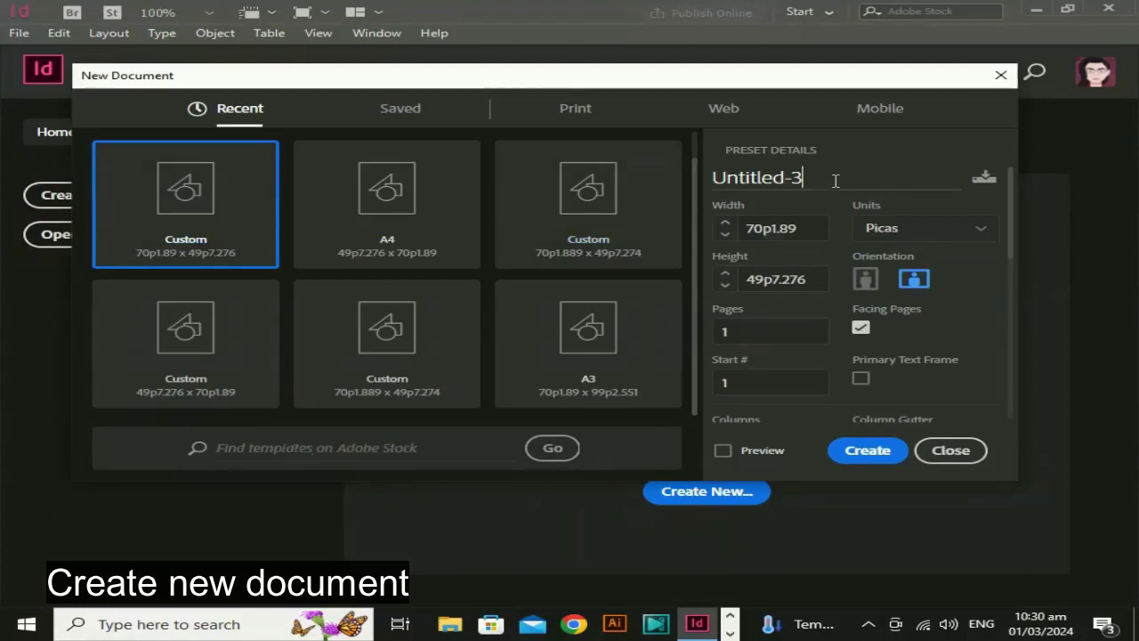
# Create a landscape A4 document named "Create Table" with its units set to inches
pyautogui.hotkey('ctrl', 'a')
pyautogui.press('BackSpace')
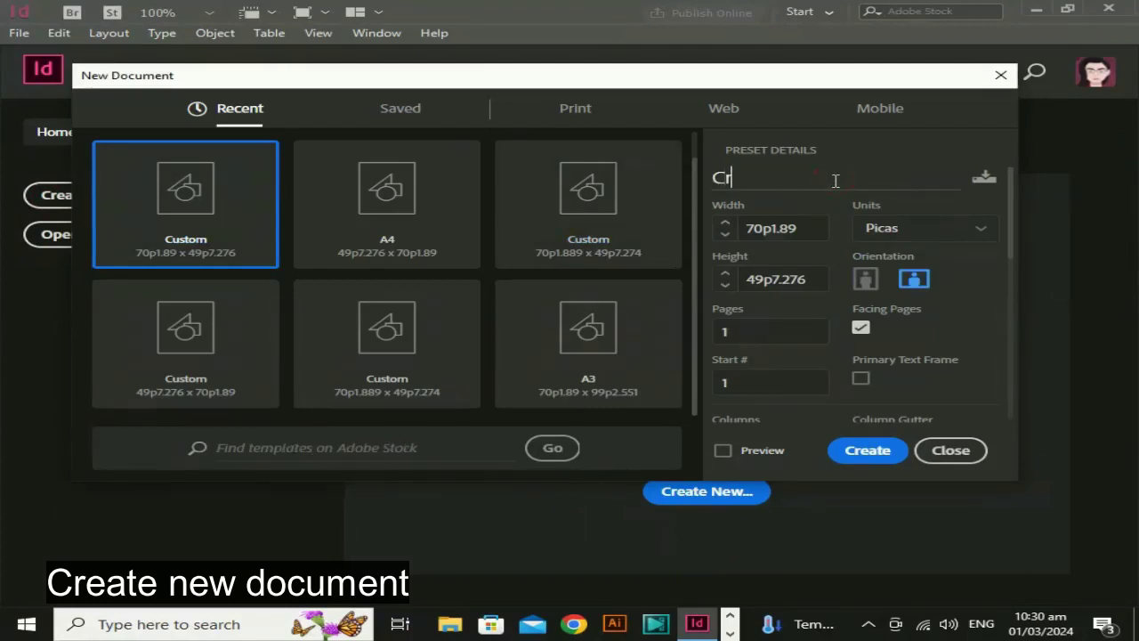
pyautogui.write('Create Table')
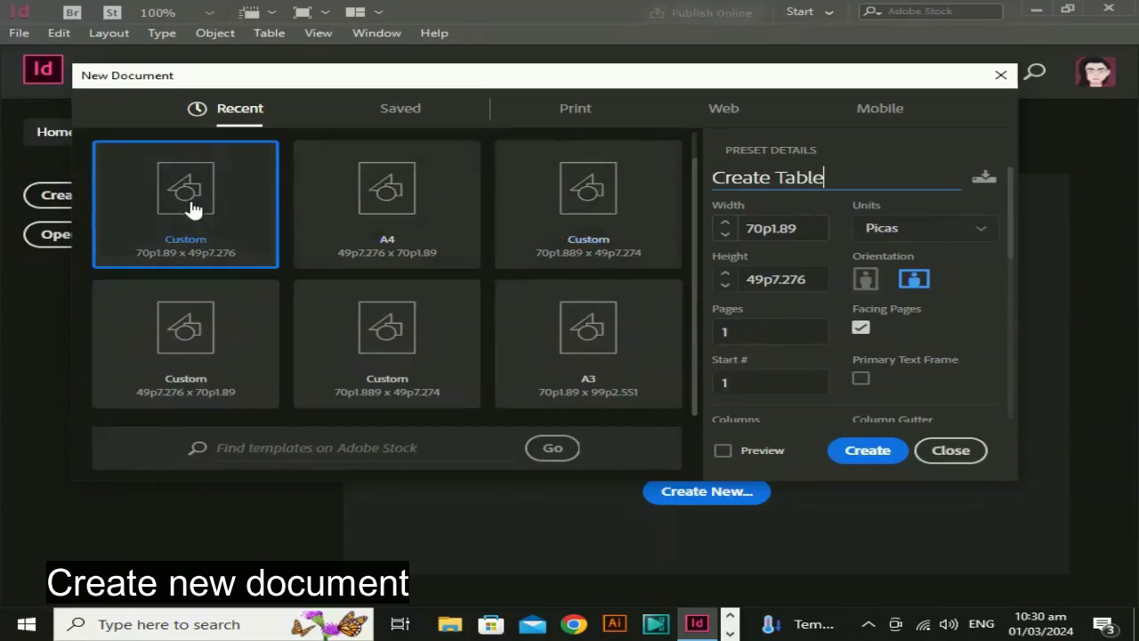
pyautogui.click(383, 191)
pyautogui.click(905, 233)
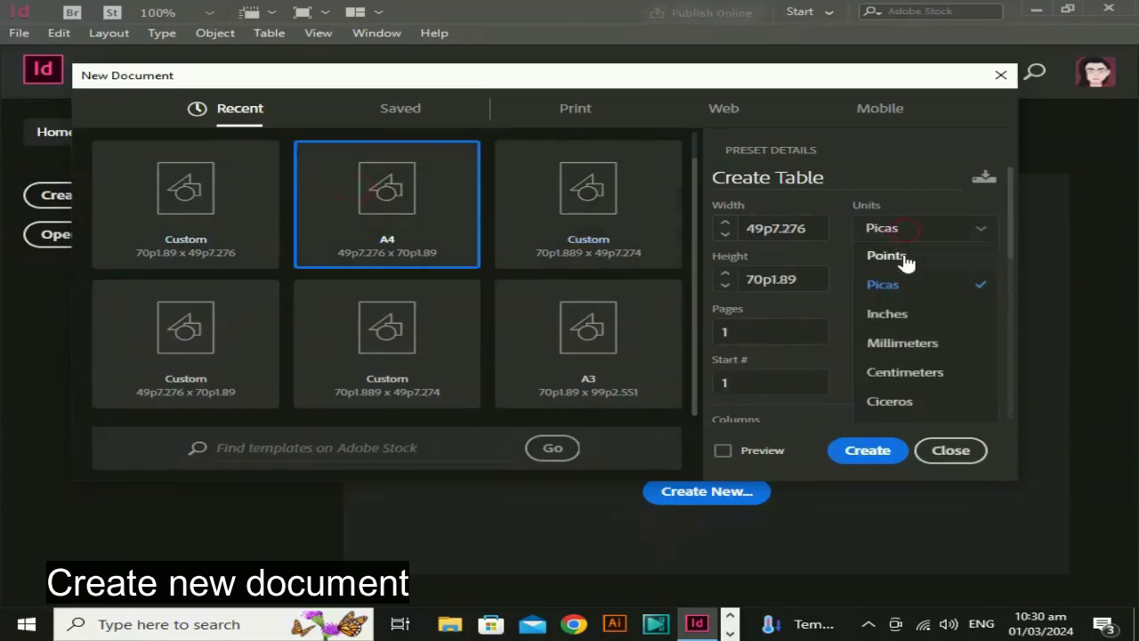
pyautogui.click(904, 319)
pyautogui.click(912, 278)
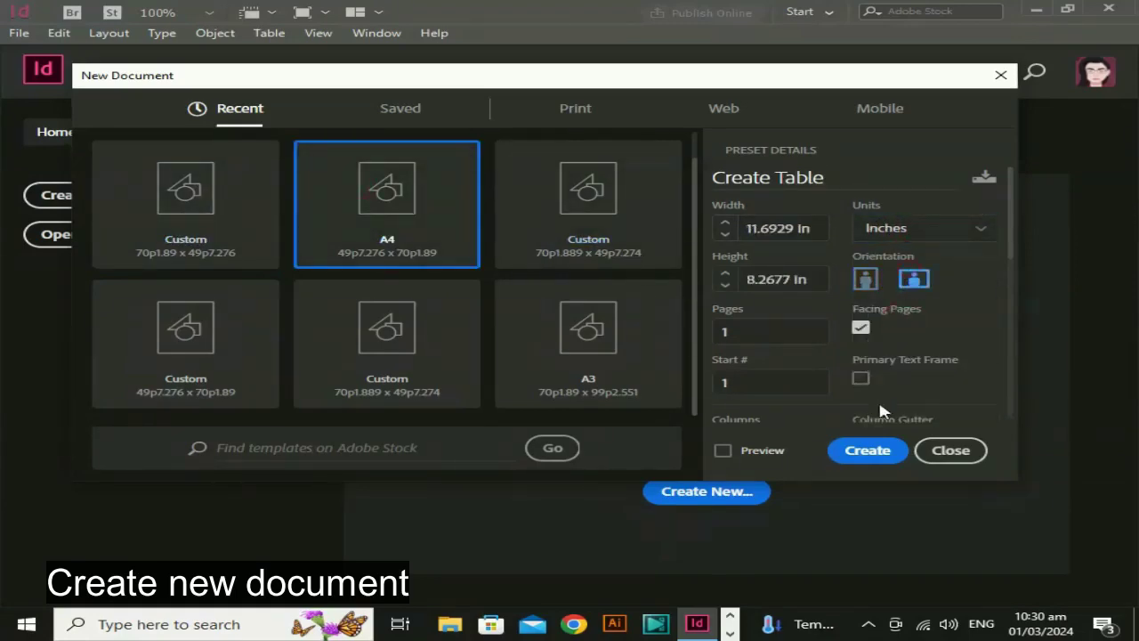
pyautogui.click(868, 450)
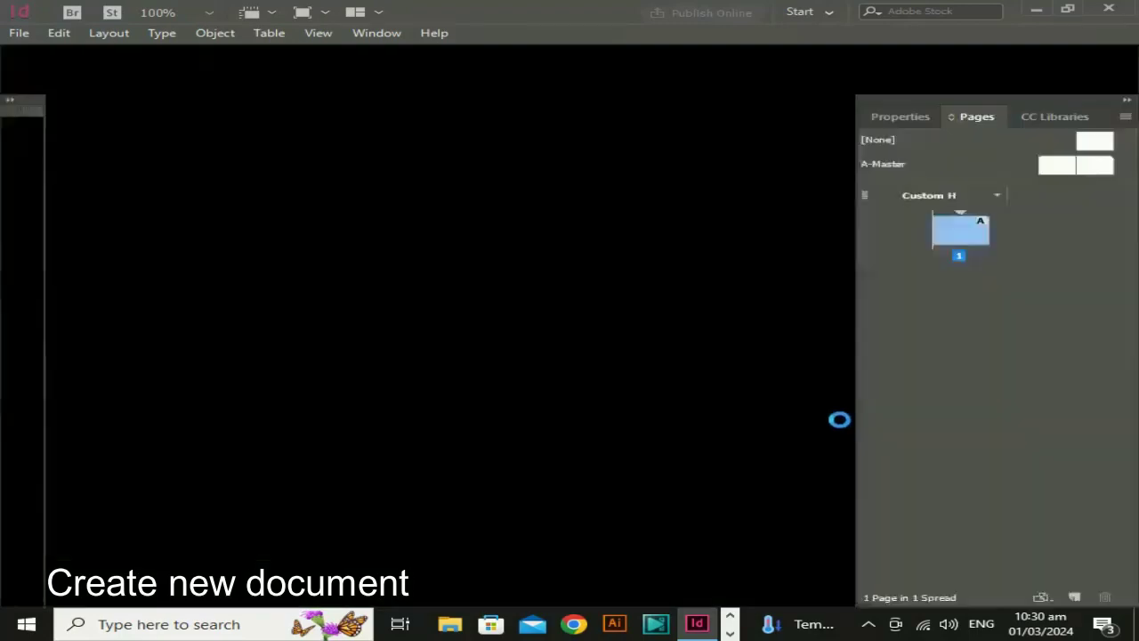
# Create a table with 3 body rows and 3 columns, about 5.07 in wide and 5.68 in high, near the page's upper-left margin
pyautogui.hotkey('ctrl', '-')
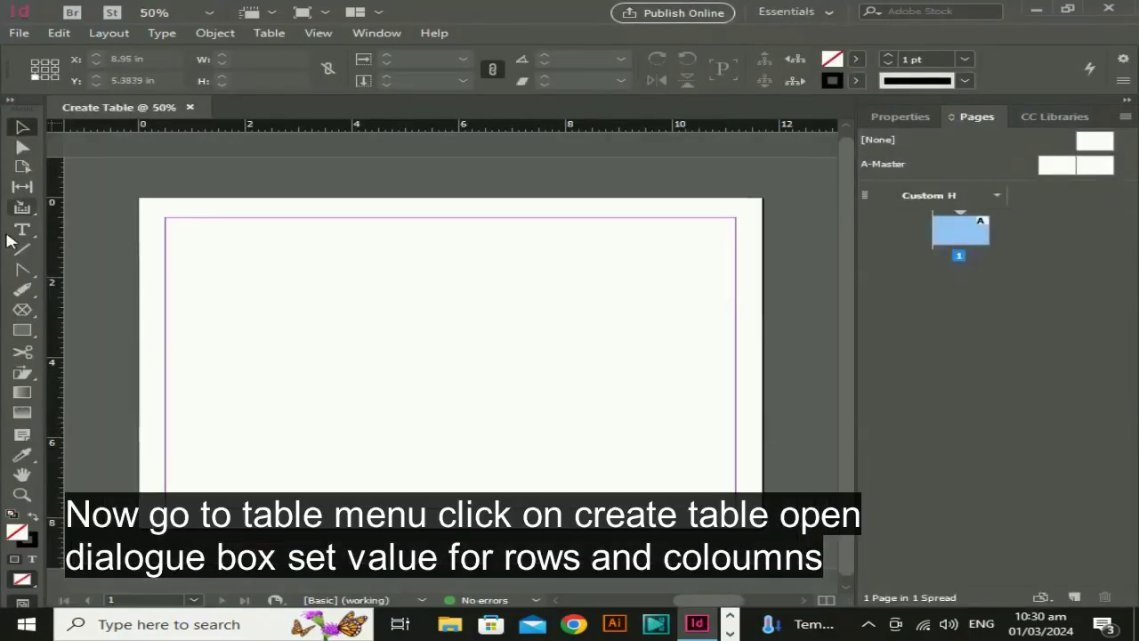
pyautogui.click(269, 33)
pyautogui.click(306, 52)
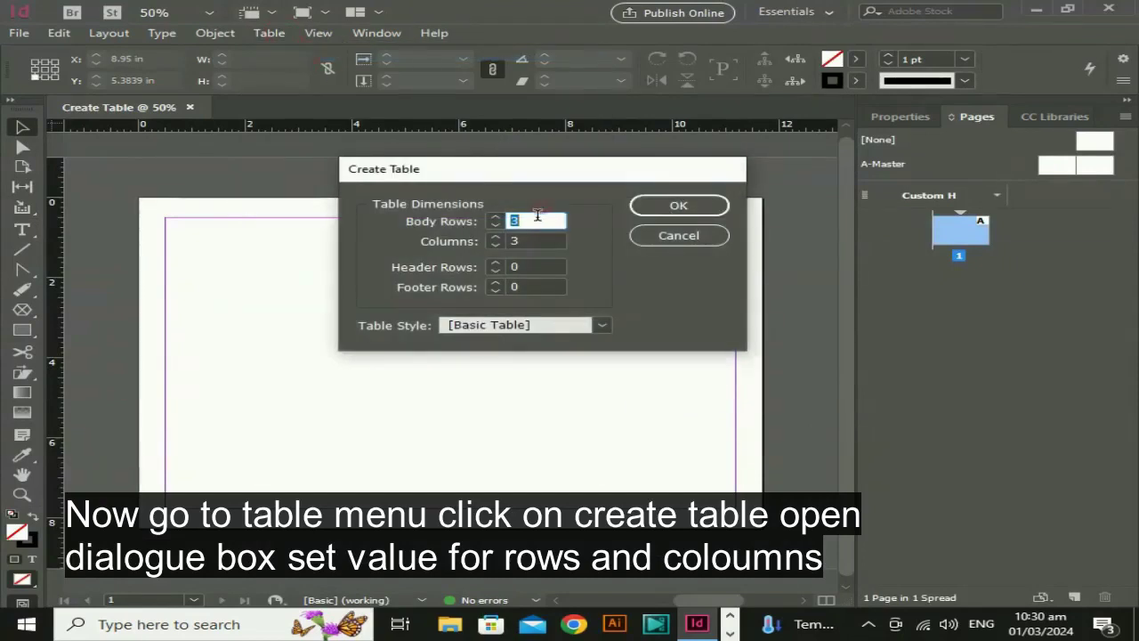
pyautogui.click(513, 242)
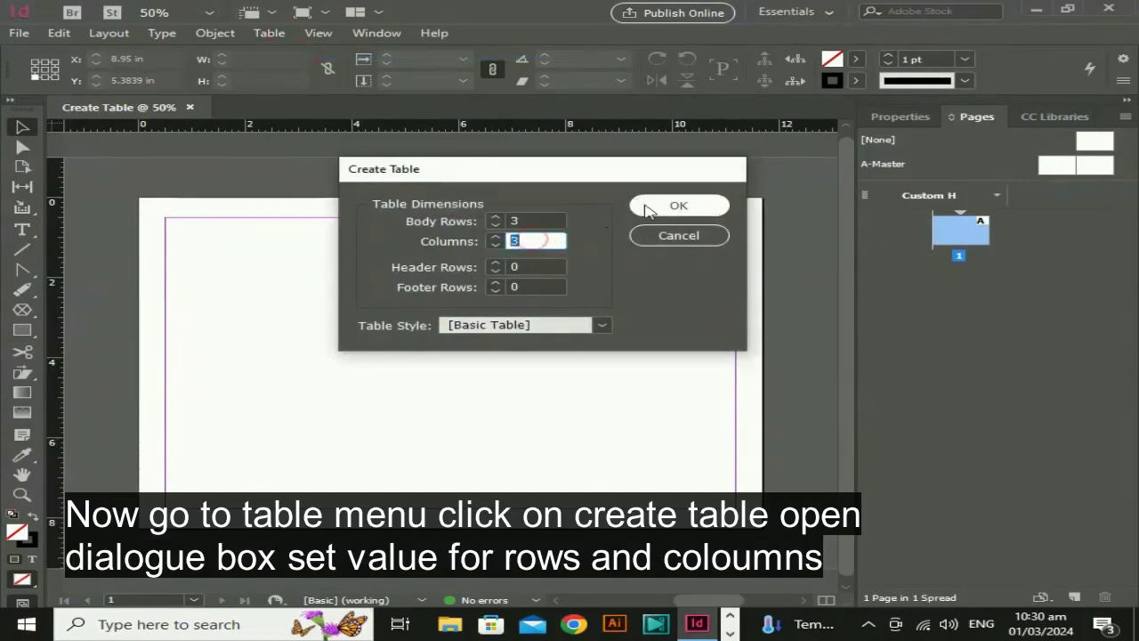
pyautogui.click(679, 206)
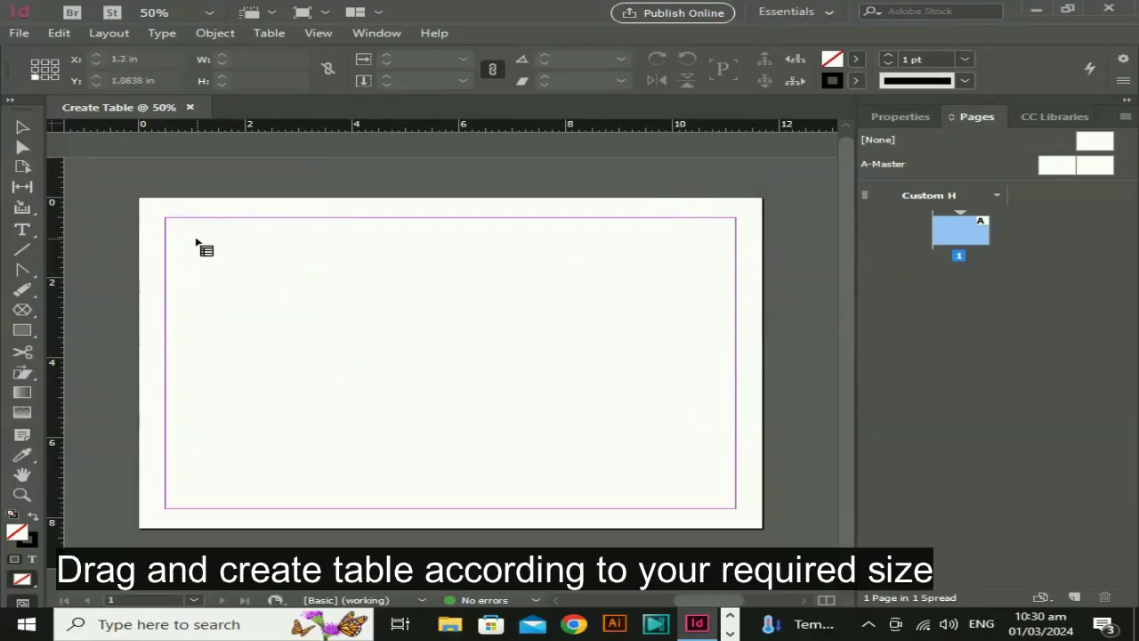
pyautogui.moveTo(179, 230); pyautogui.dragTo(449, 454)
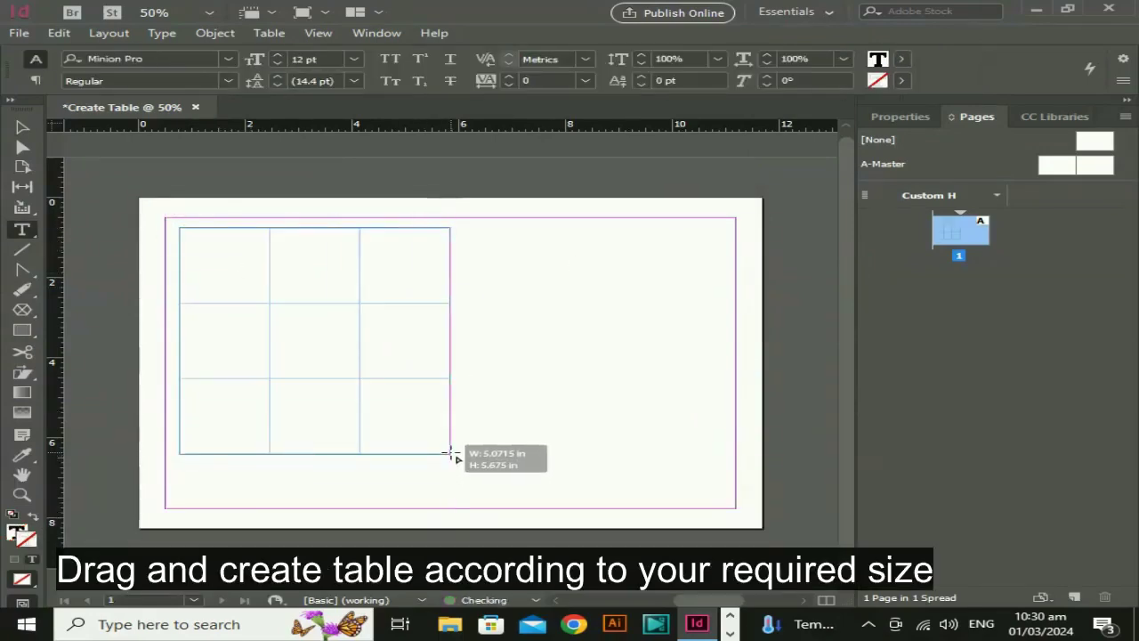
# Insert additional rows below the table's first row
pyautogui.click(269, 33)
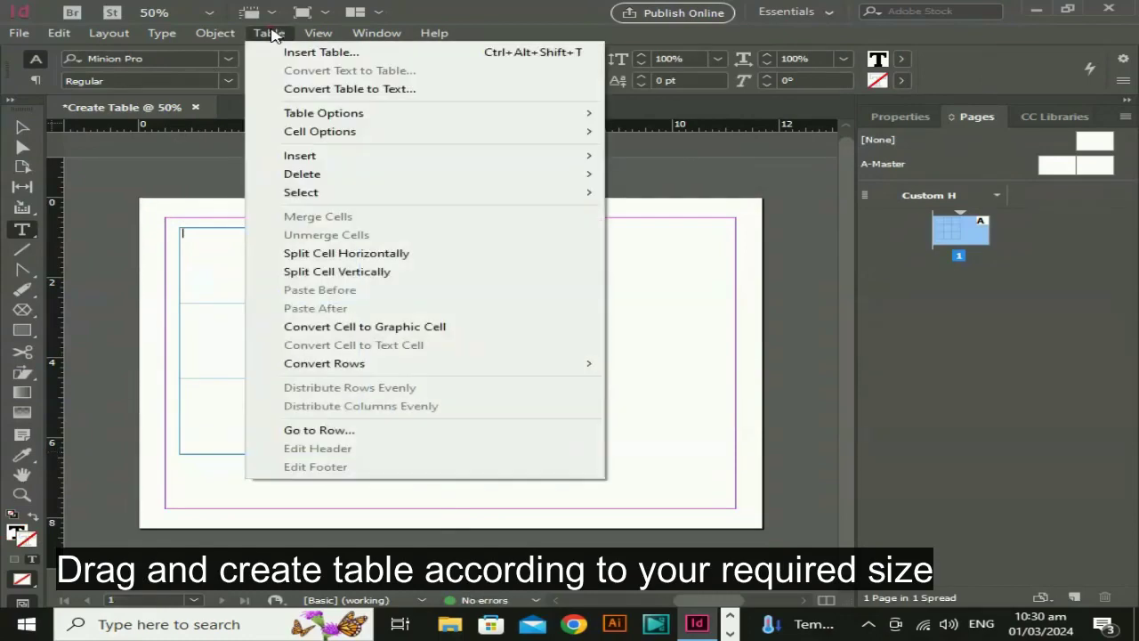
pyautogui.moveTo(311, 166)
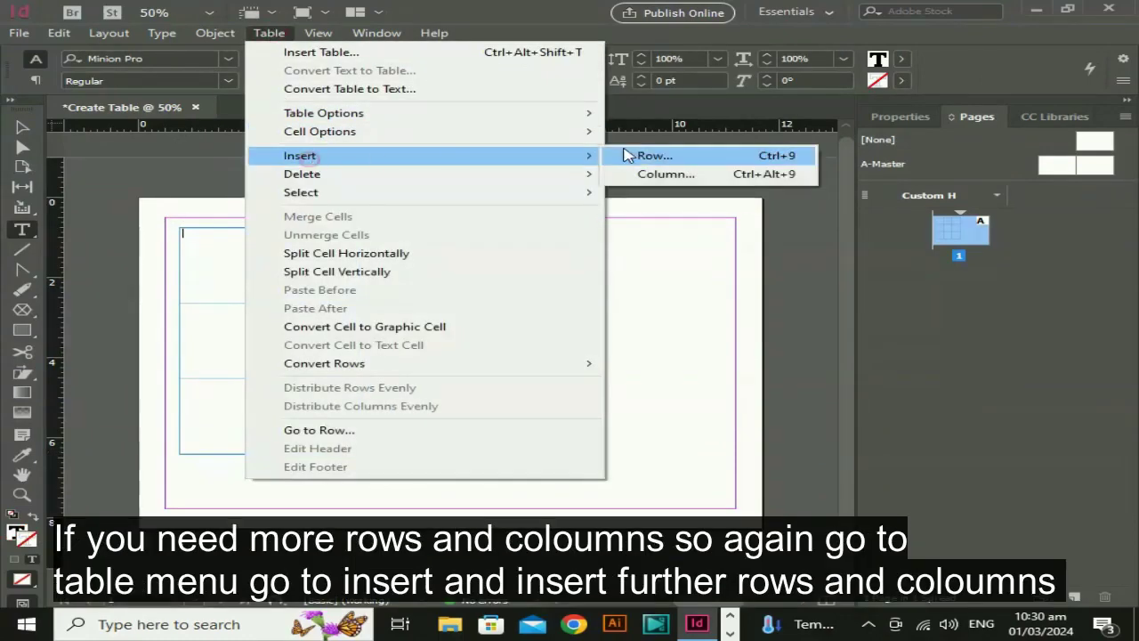
pyautogui.click(691, 160)
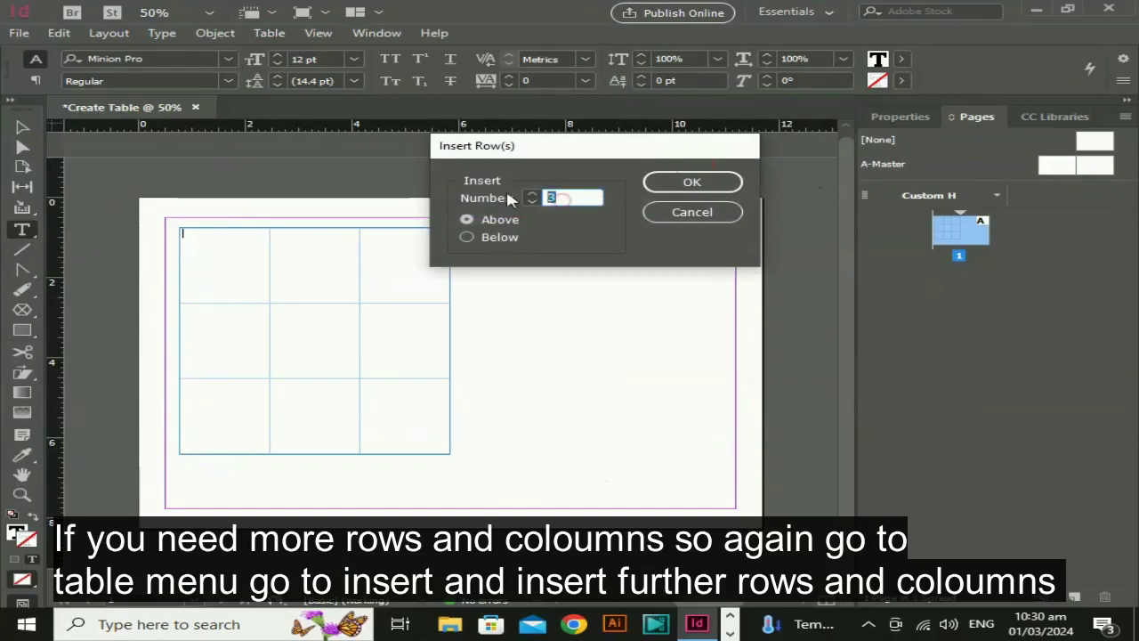
pyautogui.click(506, 239)
pyautogui.click(684, 183)
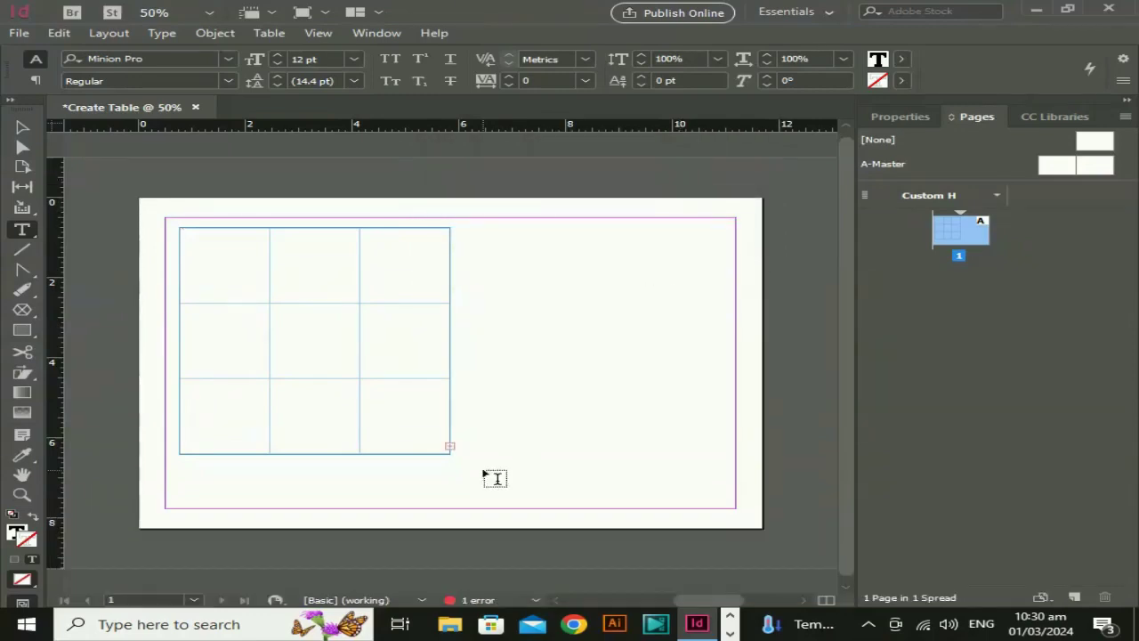
# Try widening the table's last column, undo that, and increase the height of the third row beyond the frame
pyautogui.moveTo(450, 447); pyautogui.dragTo(635, 446)
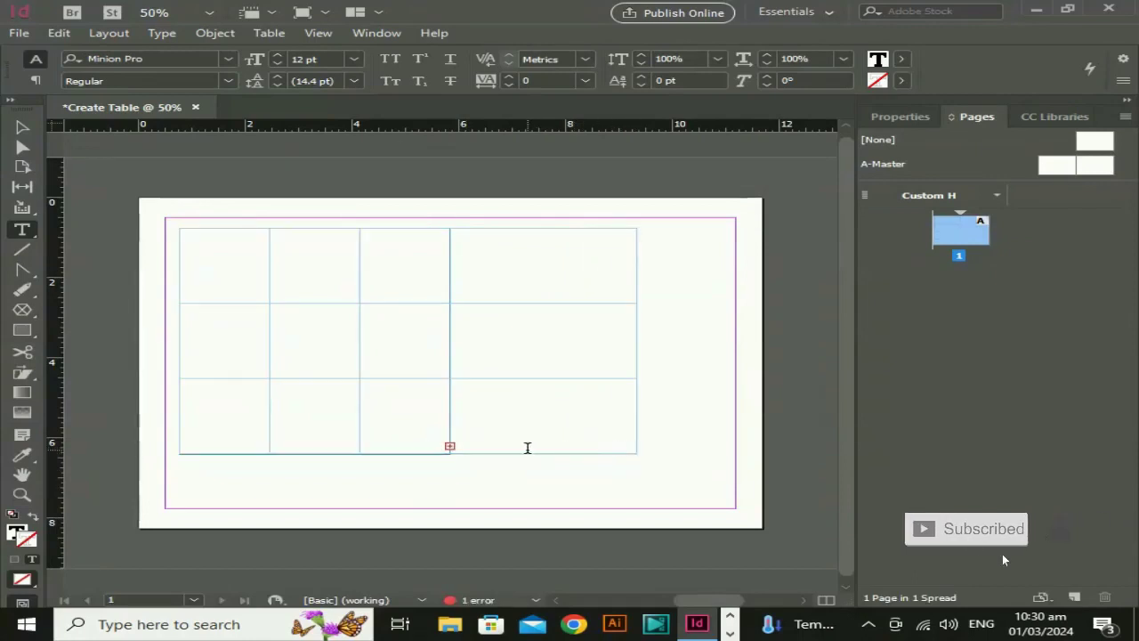
pyautogui.hotkey('ctrl', 'z')
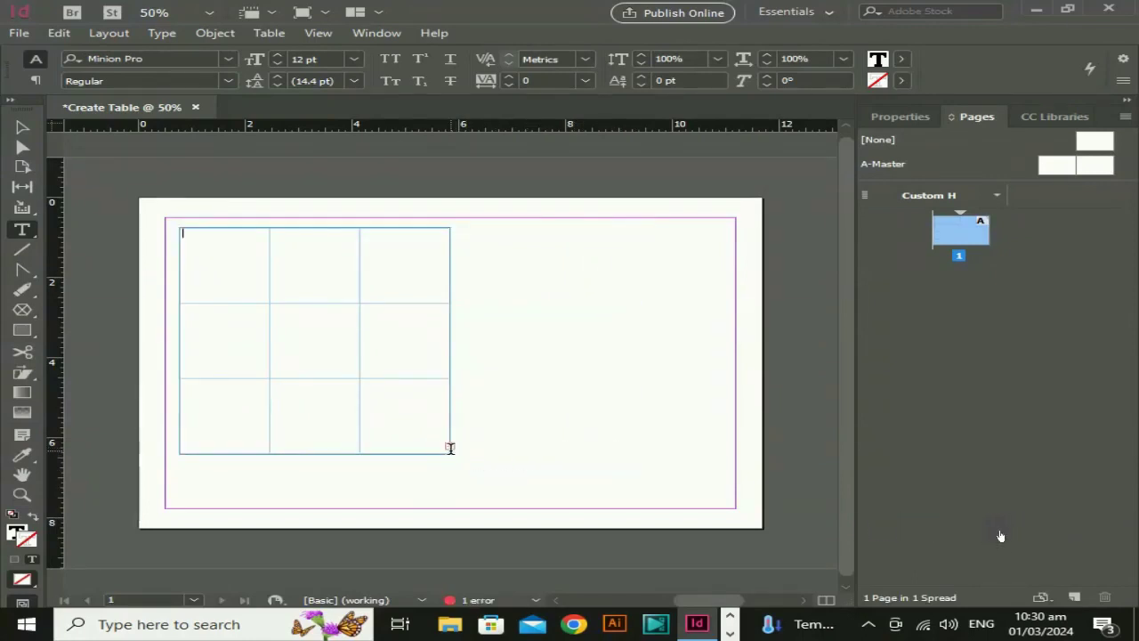
pyautogui.moveTo(450, 448); pyautogui.dragTo(421, 571)
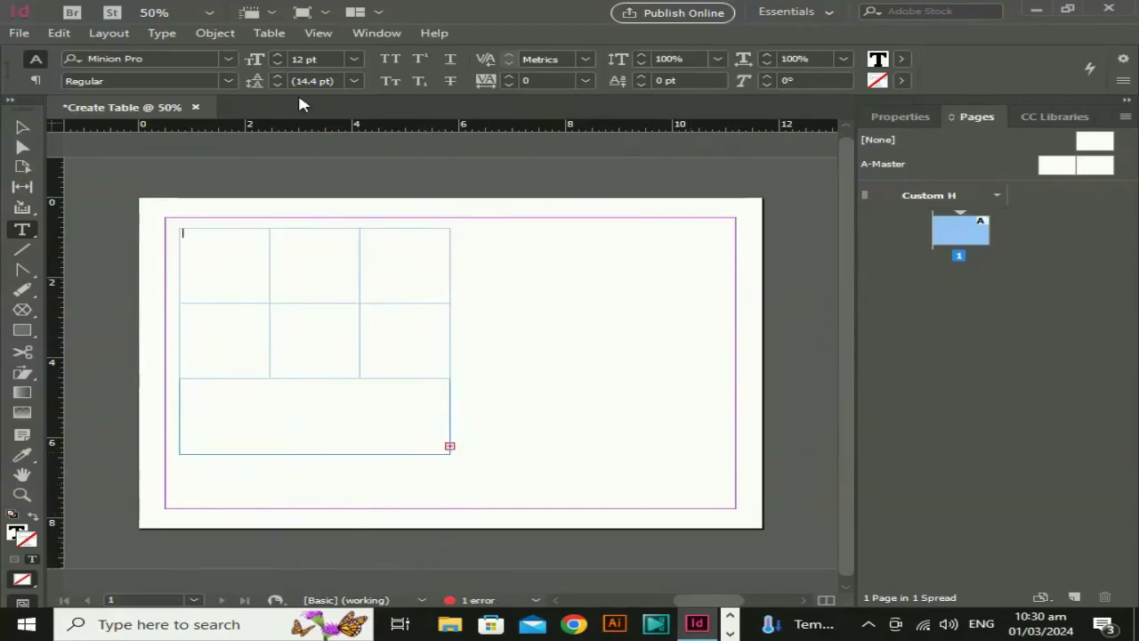
# Insert 3 columns to the left of the table's first column
pyautogui.click(274, 35)
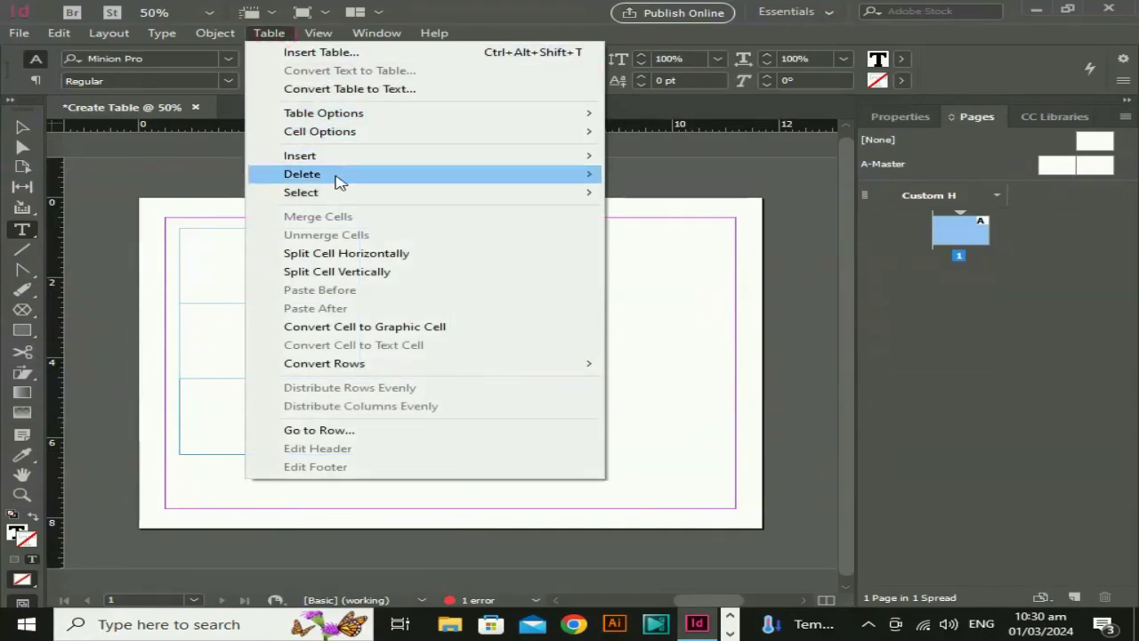
pyautogui.moveTo(330, 158)
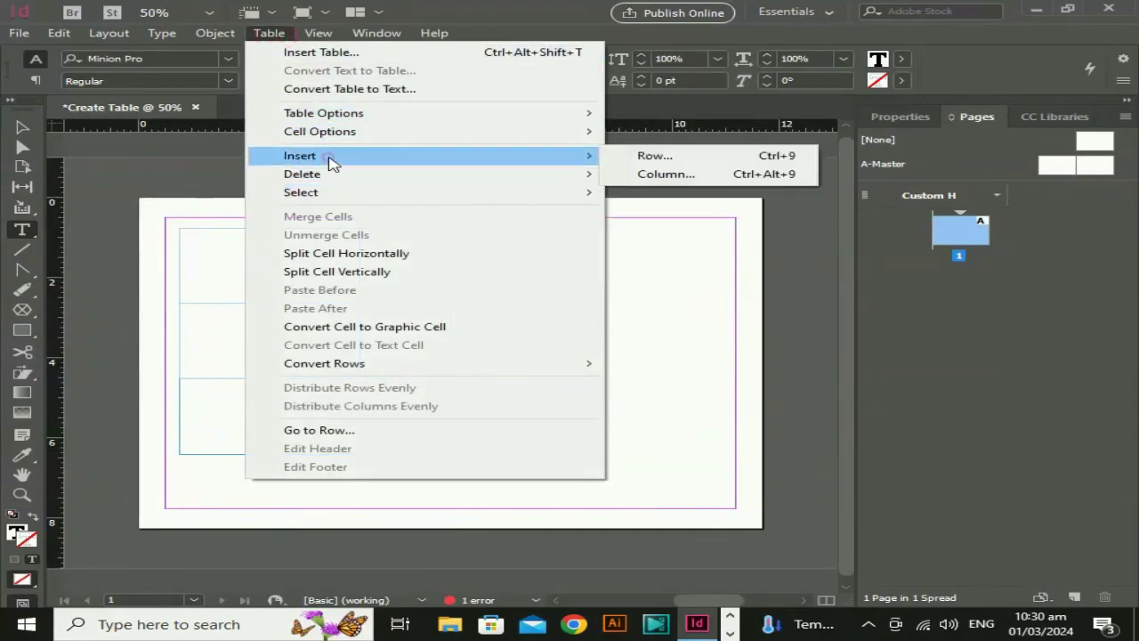
pyautogui.click(669, 182)
pyautogui.write('3')
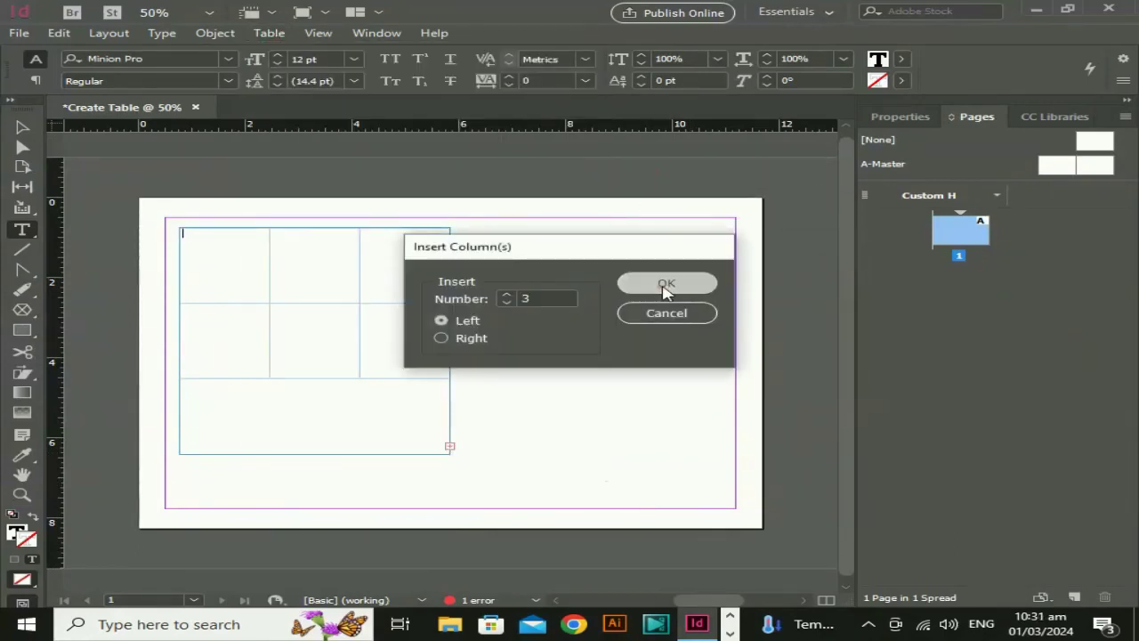
pyautogui.click(665, 284)
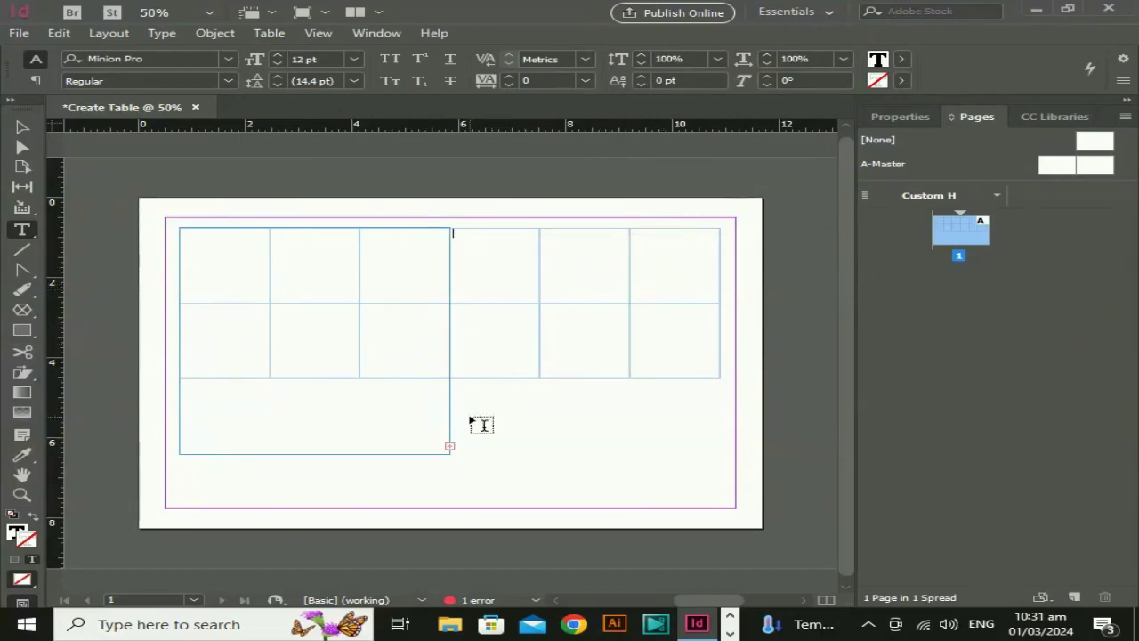
# Select the cell in the second row and third column of the table
pyautogui.click(449, 446)
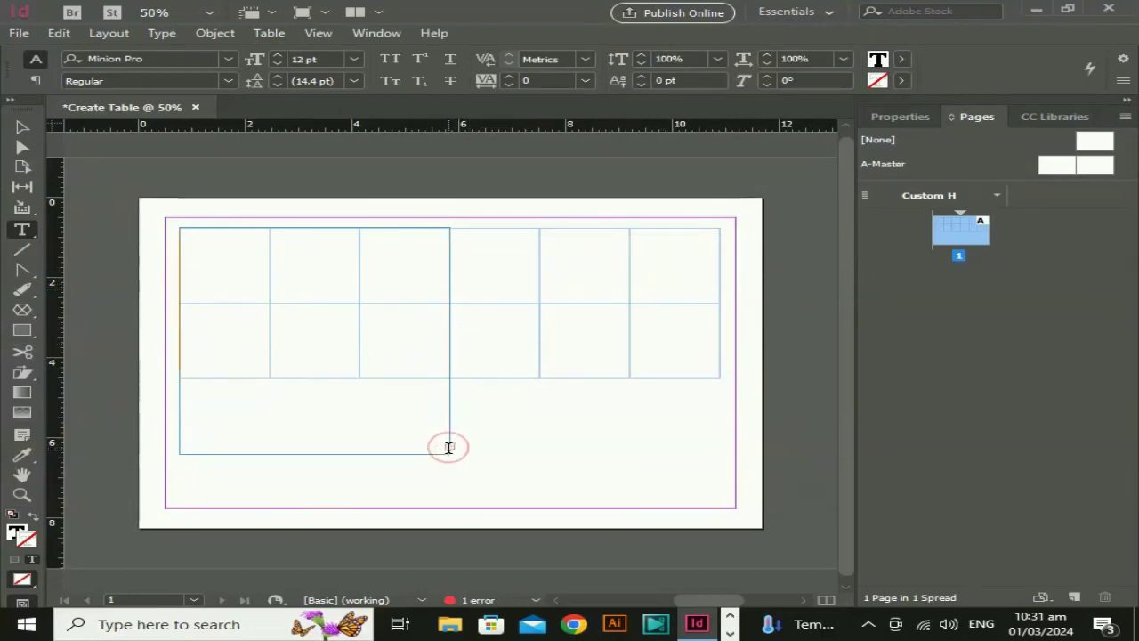
pyautogui.hotkey('ctrl', 'a')
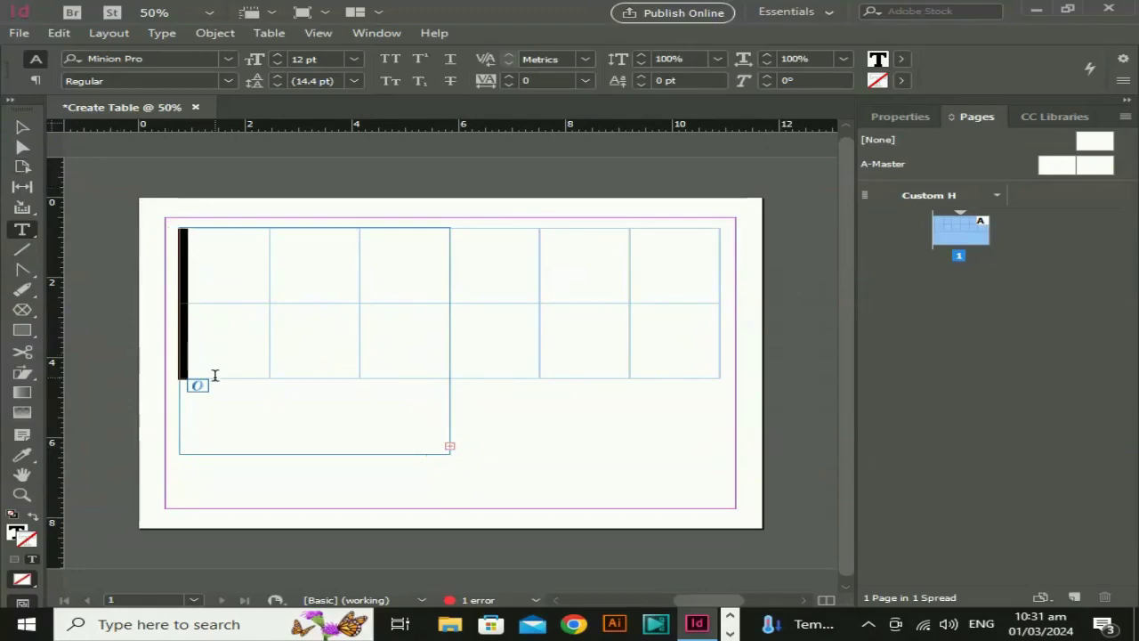
pyautogui.click(443, 327)
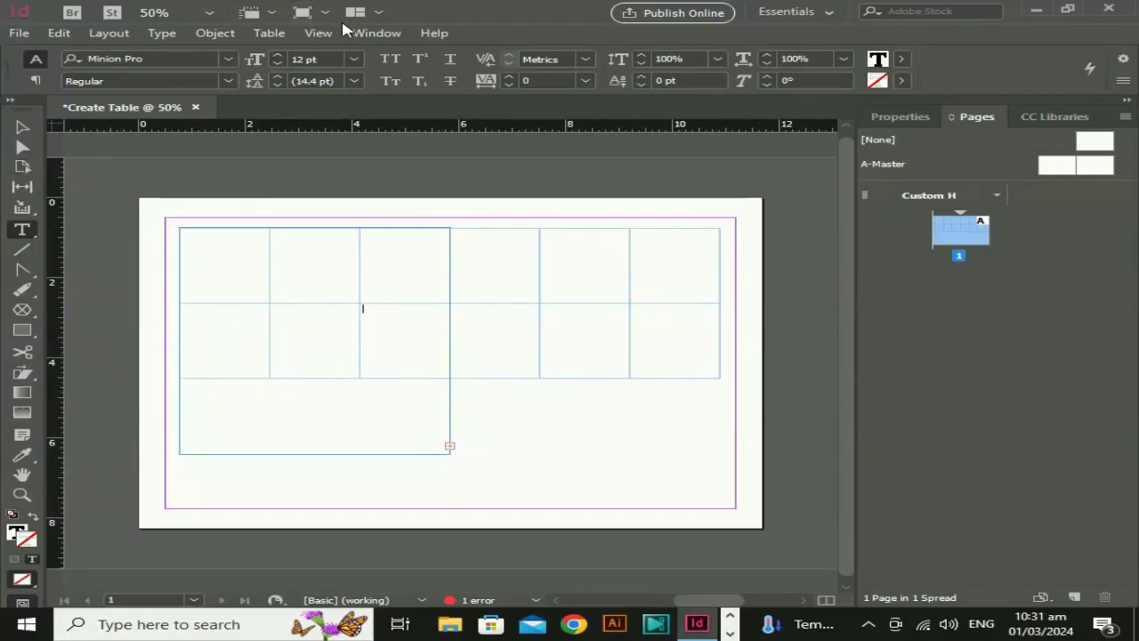
pyautogui.click(268, 32)
pyautogui.moveTo(318, 32)
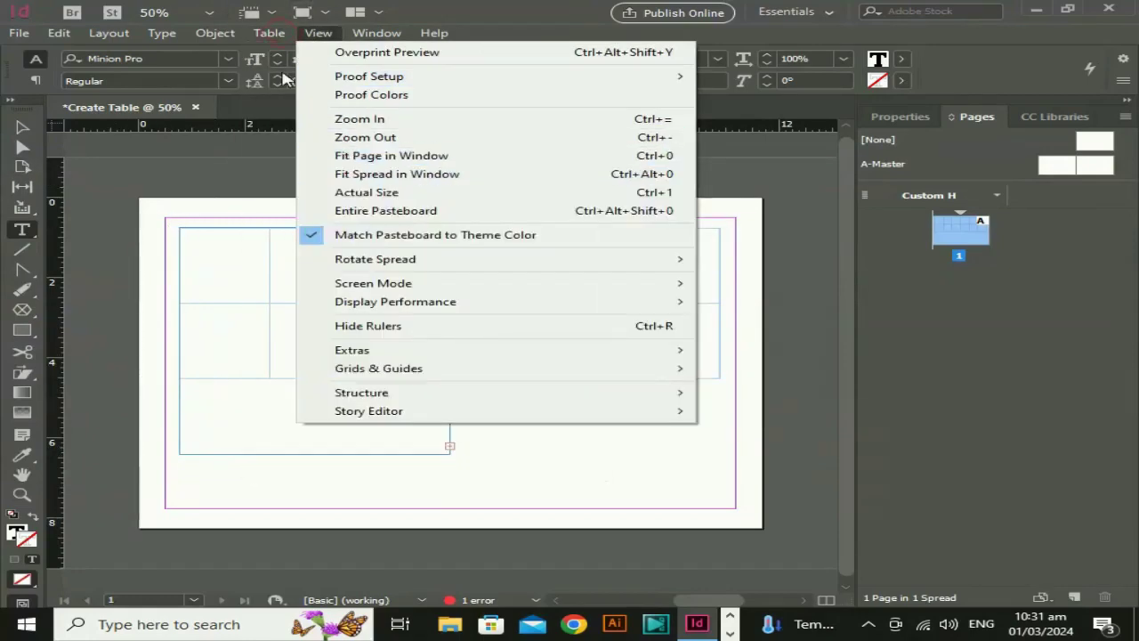
pyautogui.moveTo(269, 32)
pyautogui.click(307, 193)
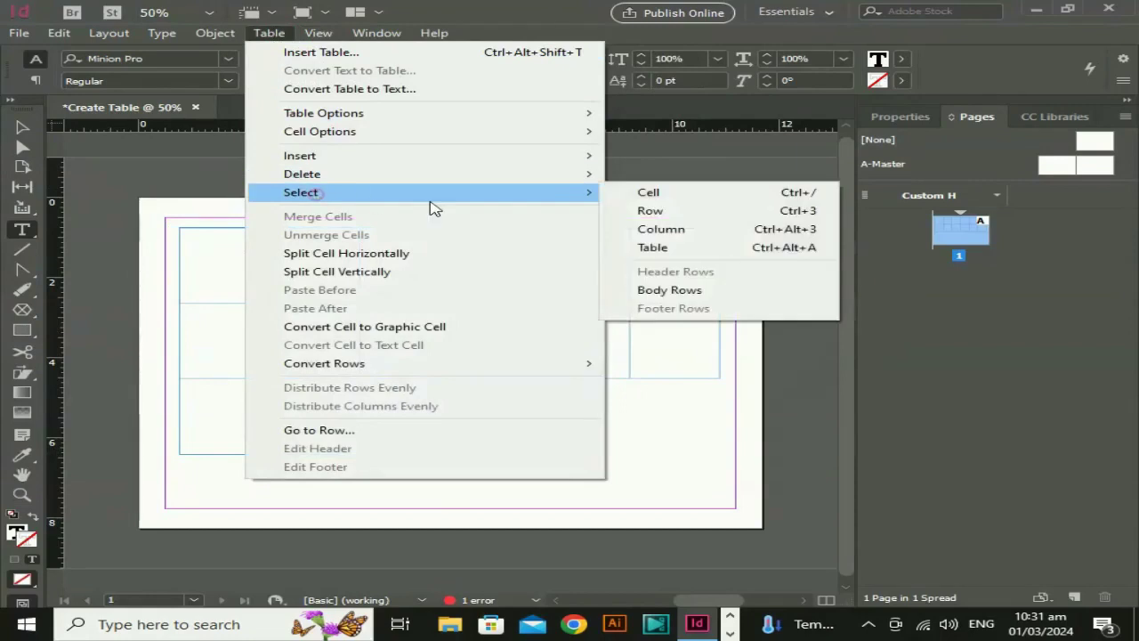
pyautogui.click(641, 194)
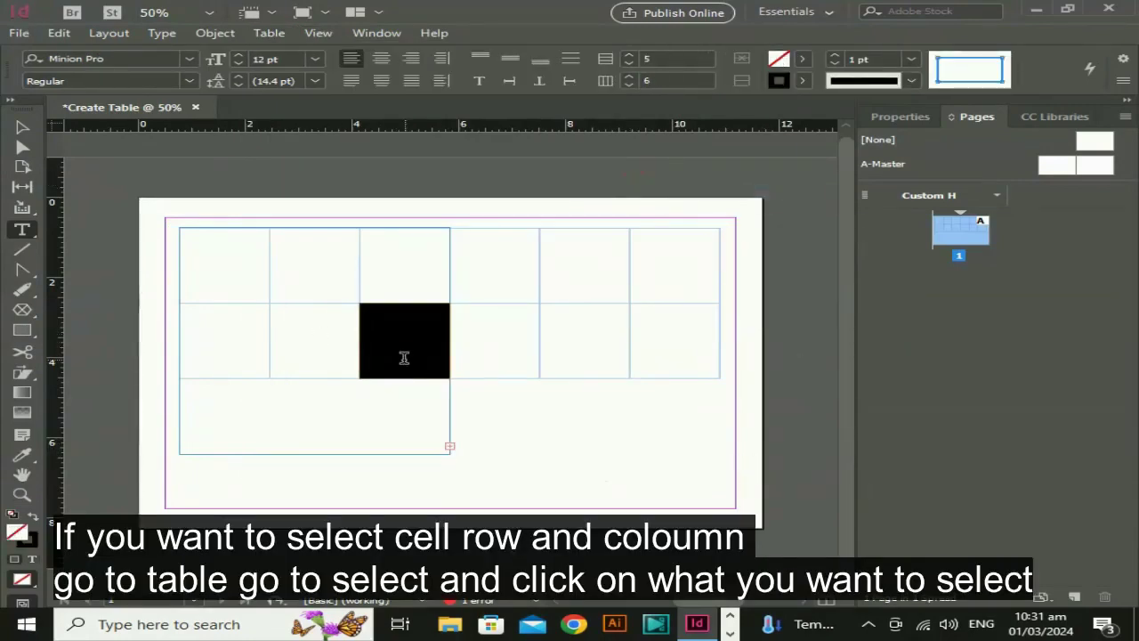
# Select the cell in the first row and third column of the table
pyautogui.click(388, 254)
pyautogui.click(389, 257)
pyautogui.click(269, 32)
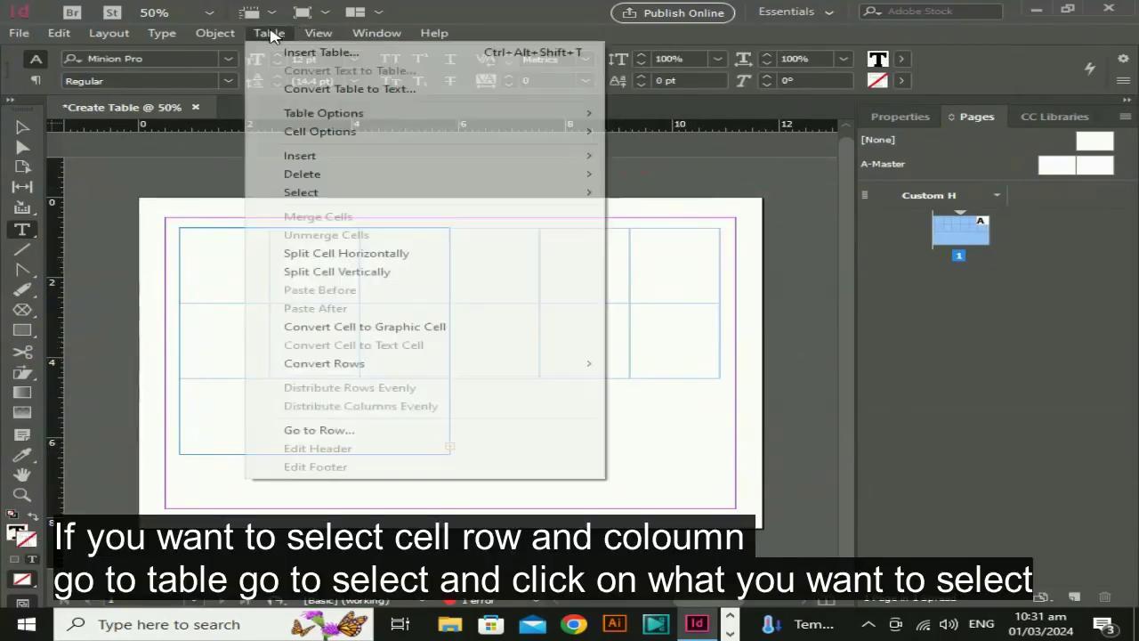
pyautogui.moveTo(326, 194)
pyautogui.click(721, 192)
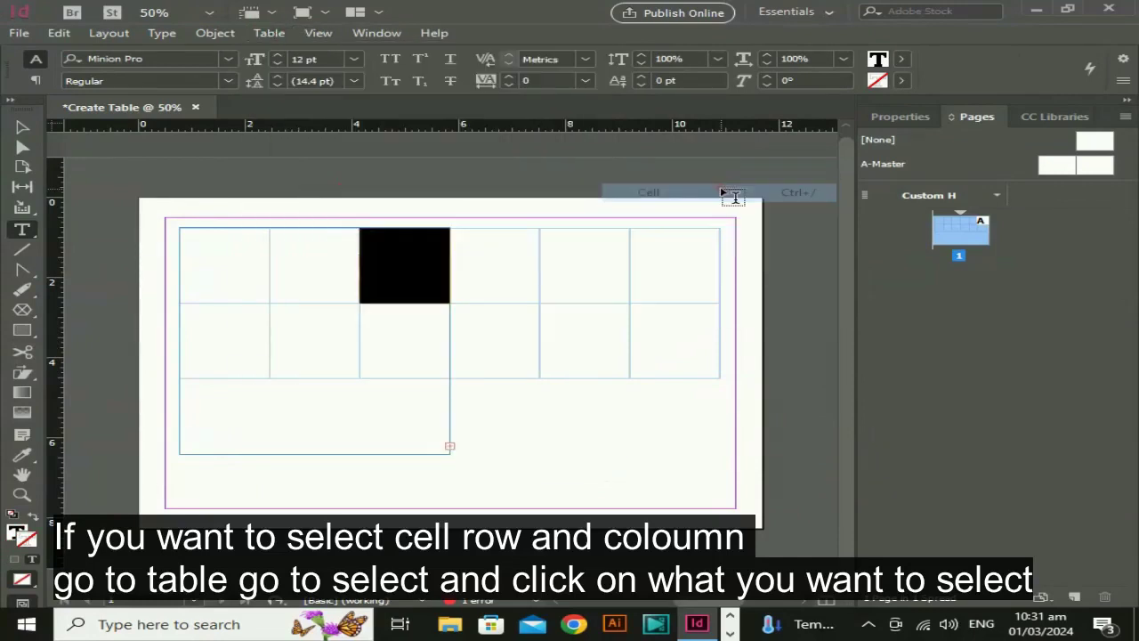
# Select the table's entire first row, starting from its last cell
pyautogui.click(691, 250)
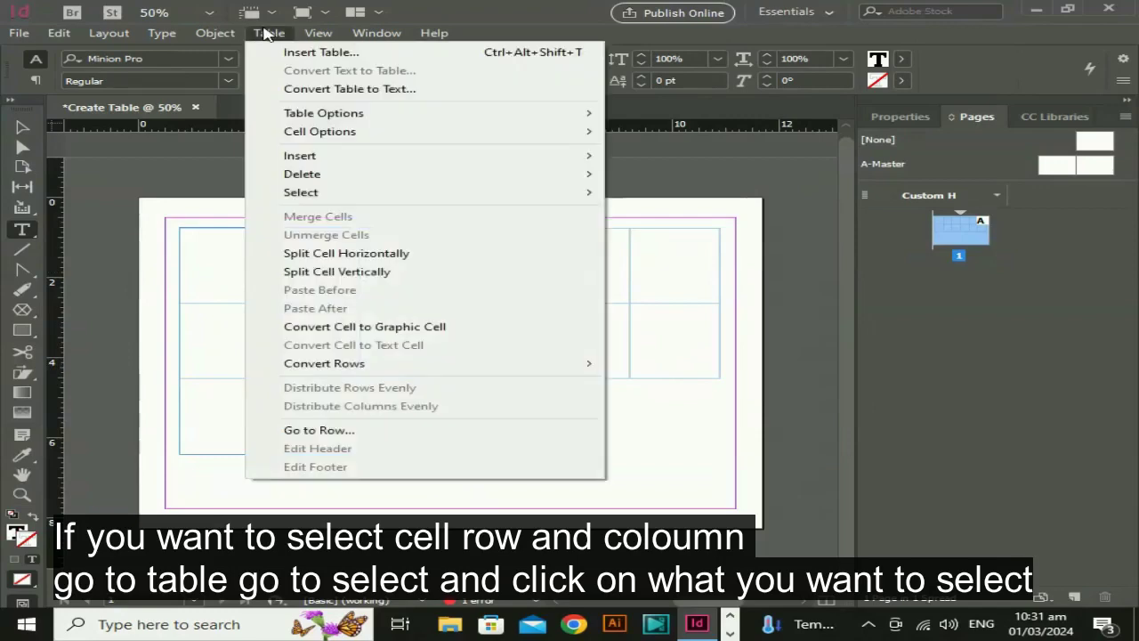
pyautogui.click(269, 32)
pyautogui.moveTo(316, 194)
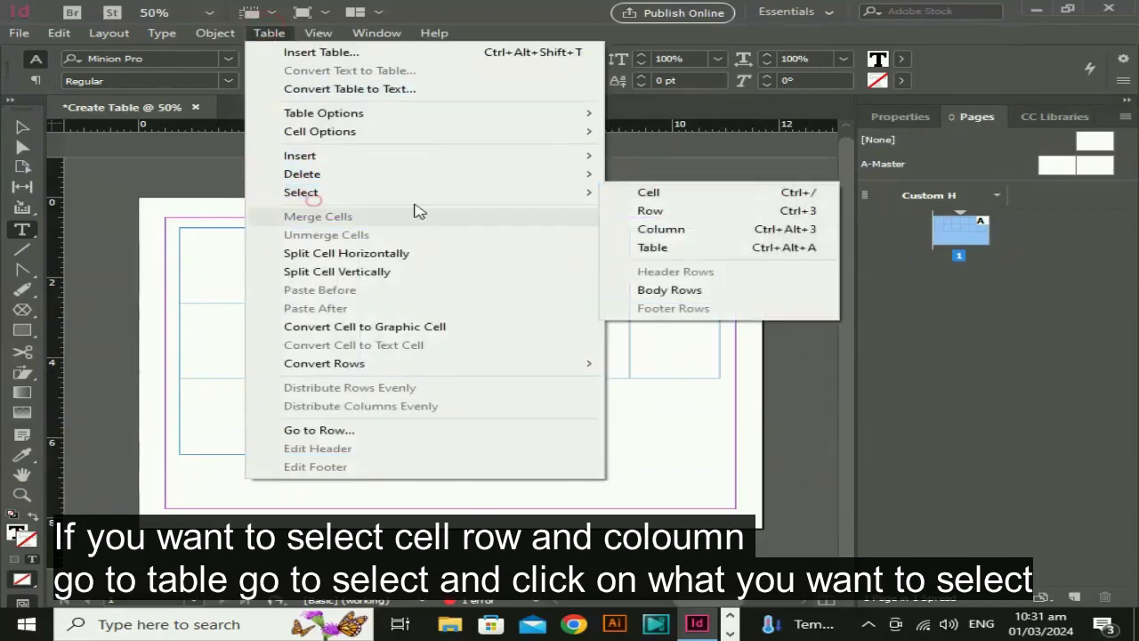
pyautogui.click(714, 214)
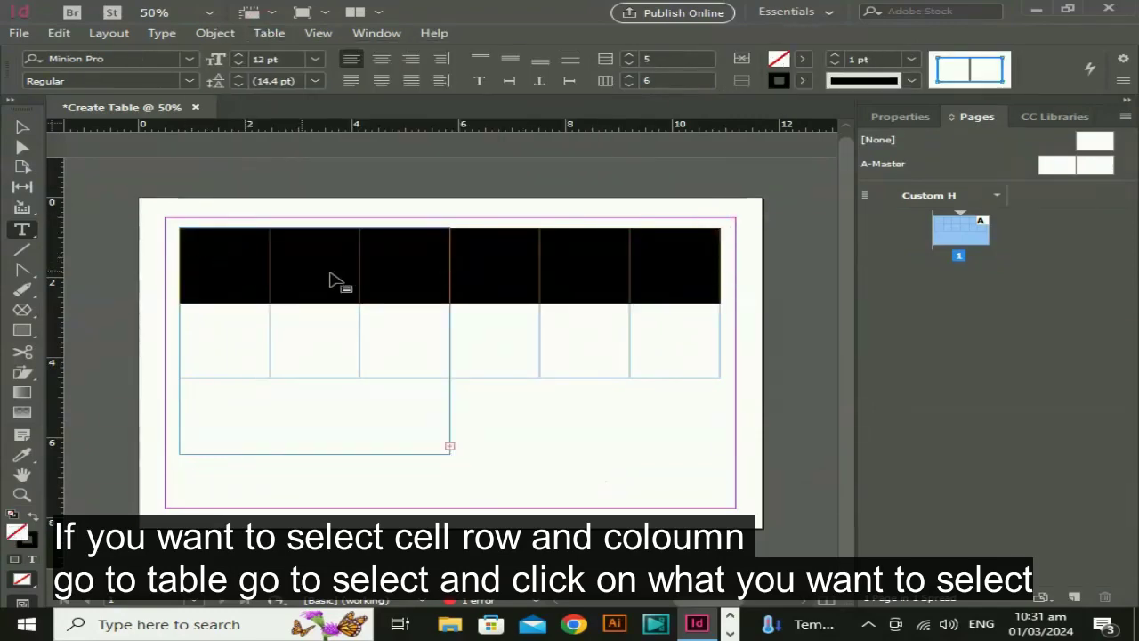
# Extend the first-row selection to the full table columns and deselect them
pyautogui.click(270, 33)
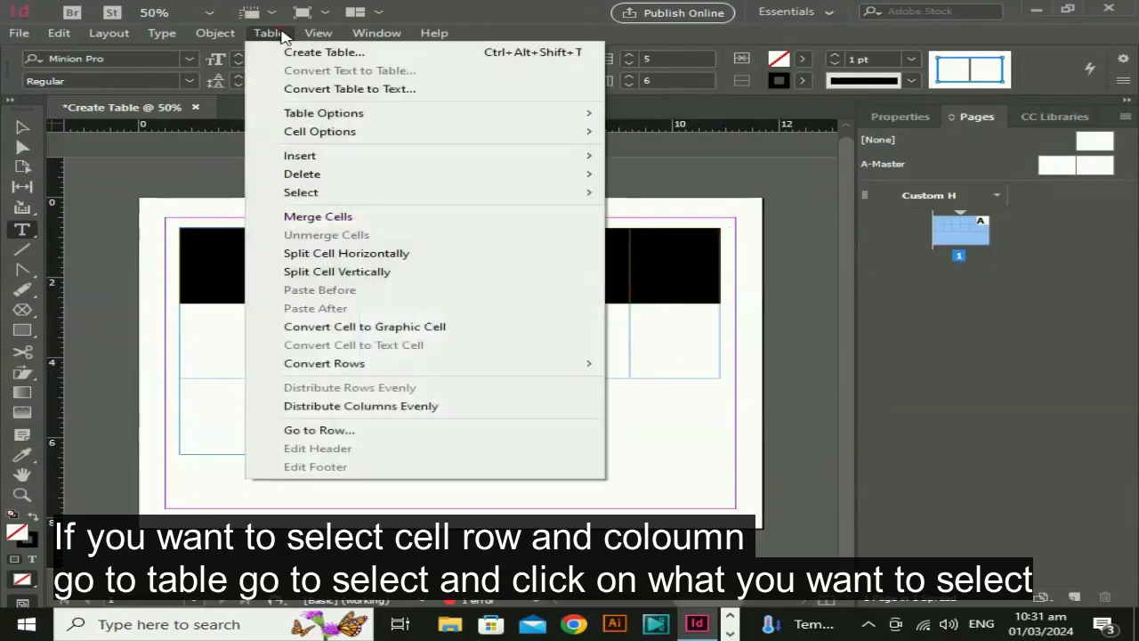
pyautogui.click(304, 194)
pyautogui.click(719, 230)
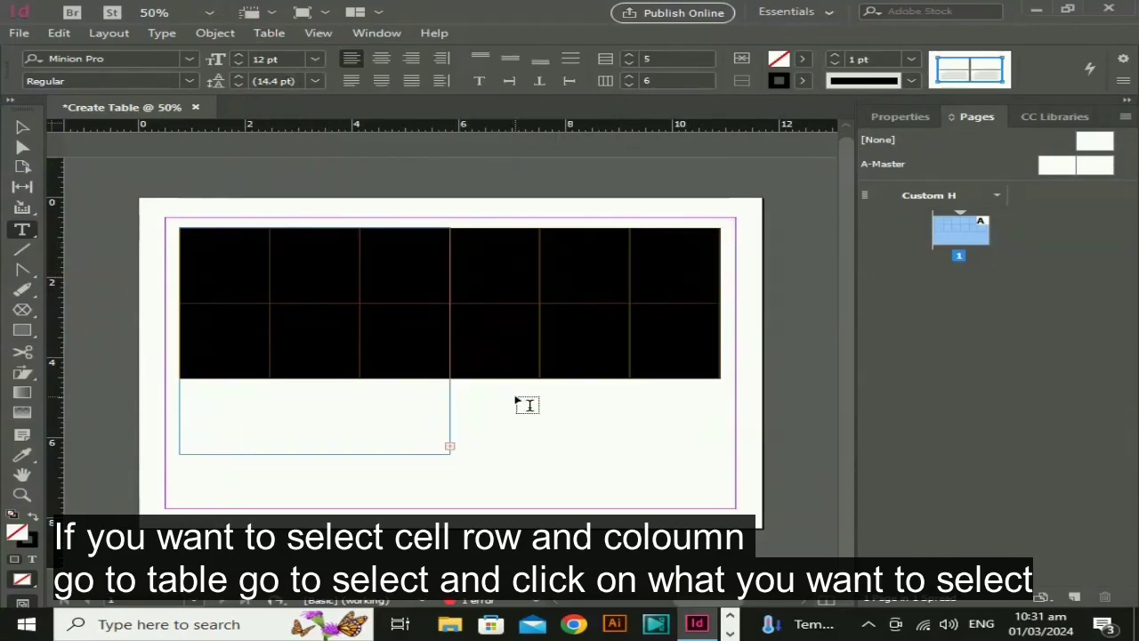
pyautogui.click(418, 418)
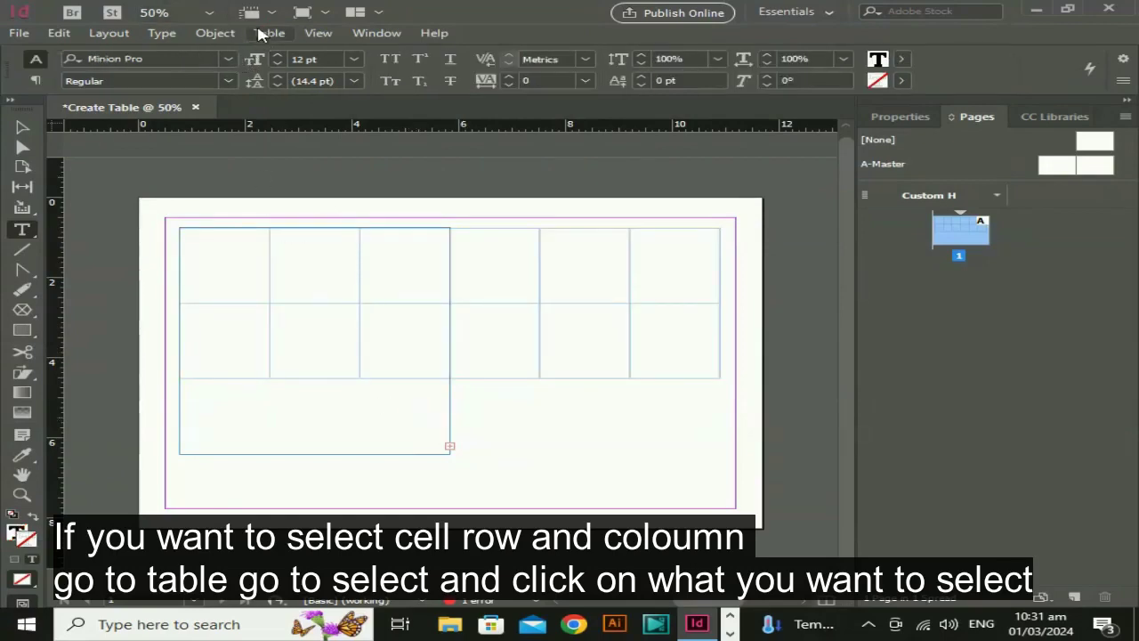
# Place the cursor in the last cell of the table's first row and select the entire table
pyautogui.click(266, 33)
pyautogui.click(315, 199)
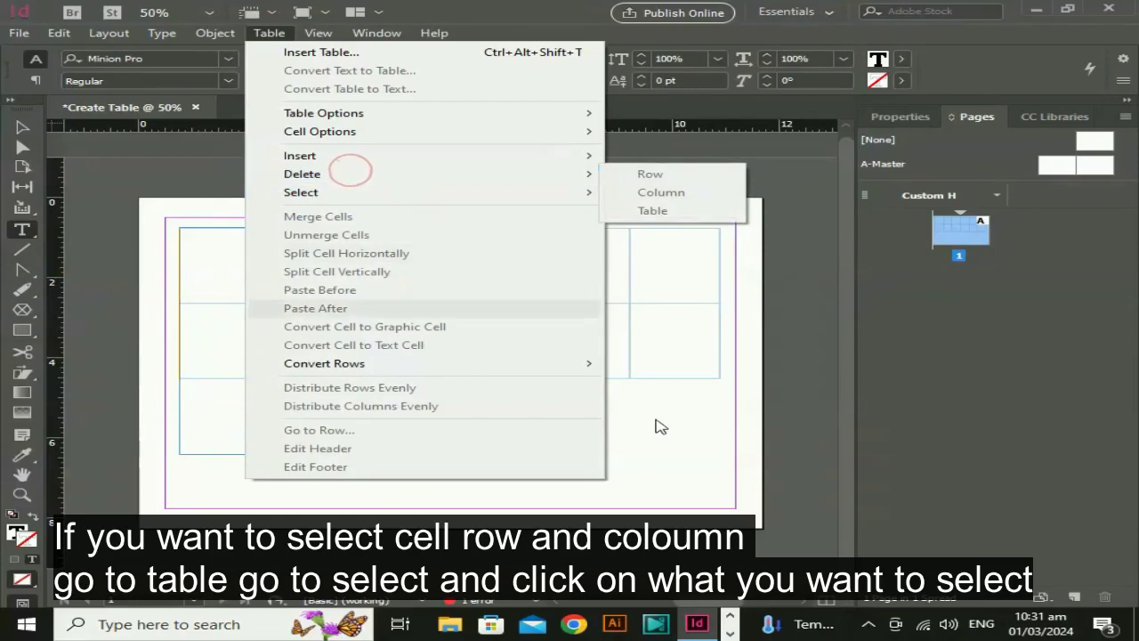
pyautogui.click(656, 358)
pyautogui.click(652, 284)
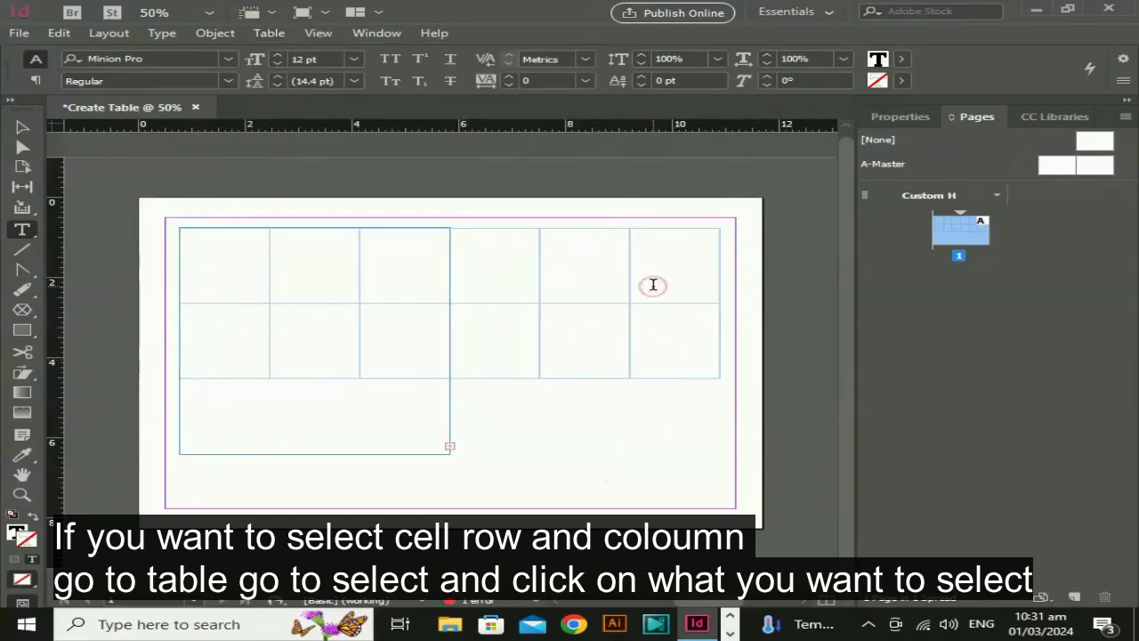
pyautogui.click(269, 33)
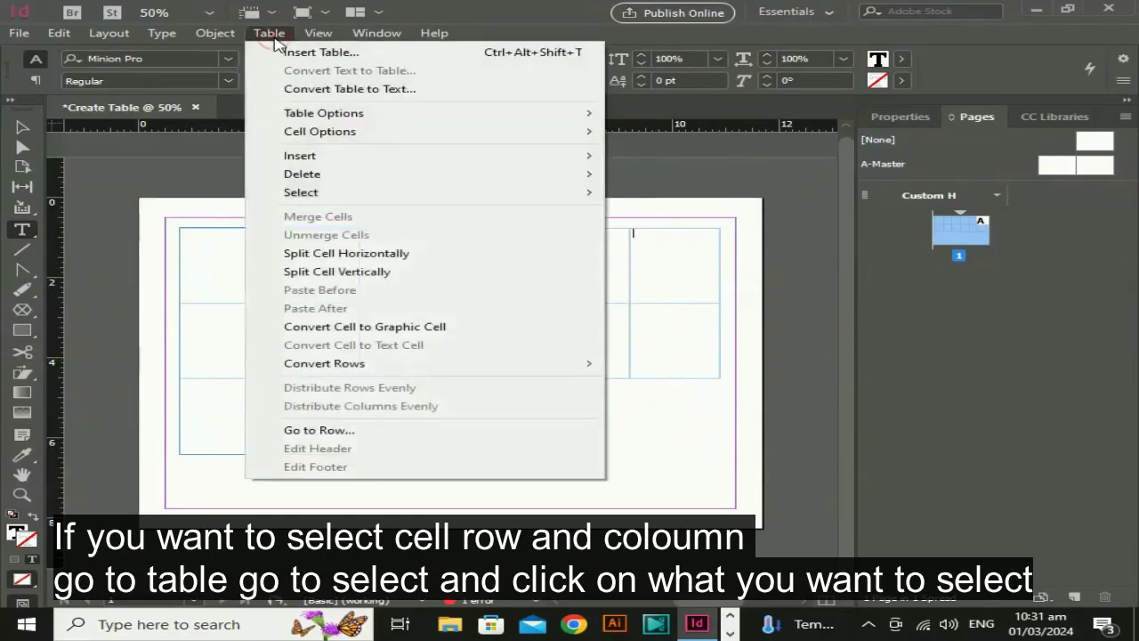
pyautogui.moveTo(300, 194)
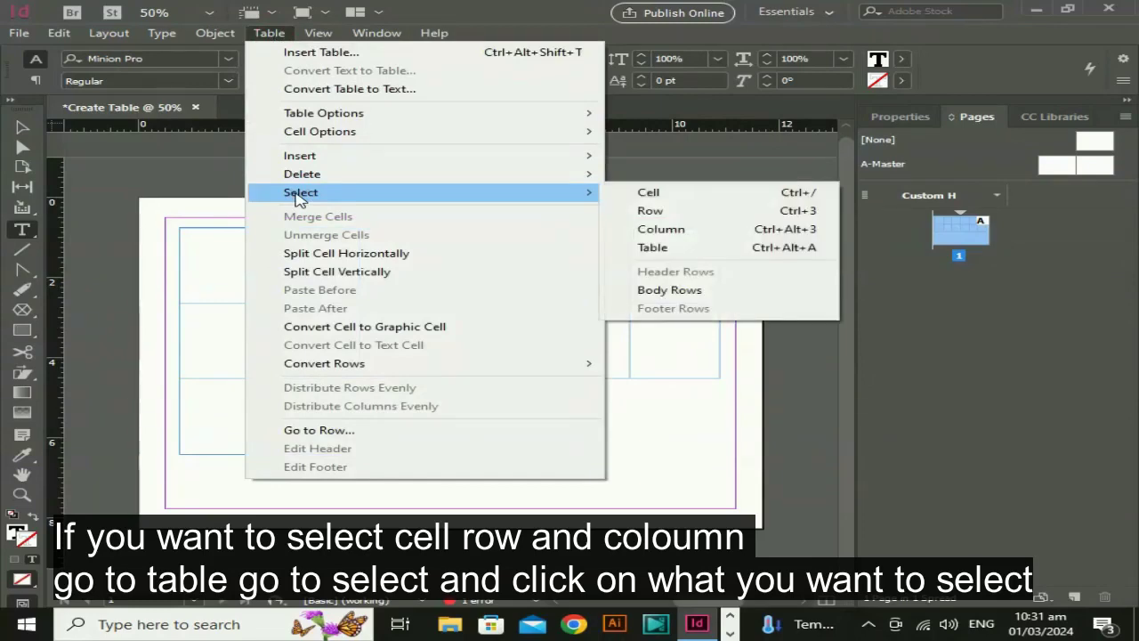
pyautogui.click(672, 250)
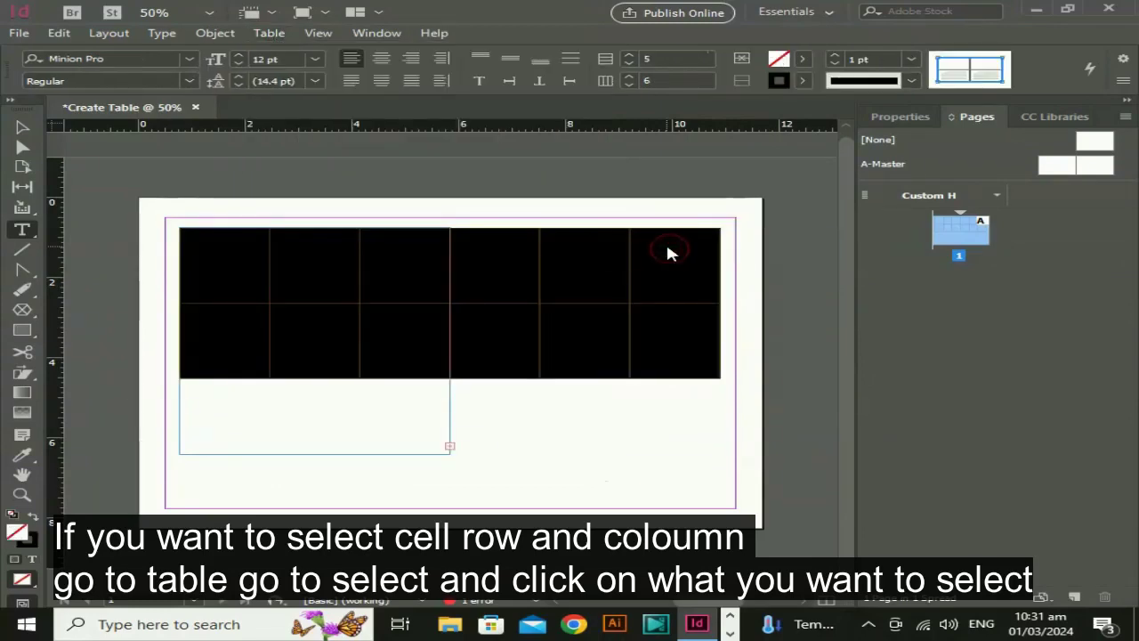
# Clear the whole-table selection and select only the first row, starting from its last cell
pyautogui.click(269, 33)
pyautogui.moveTo(361, 196)
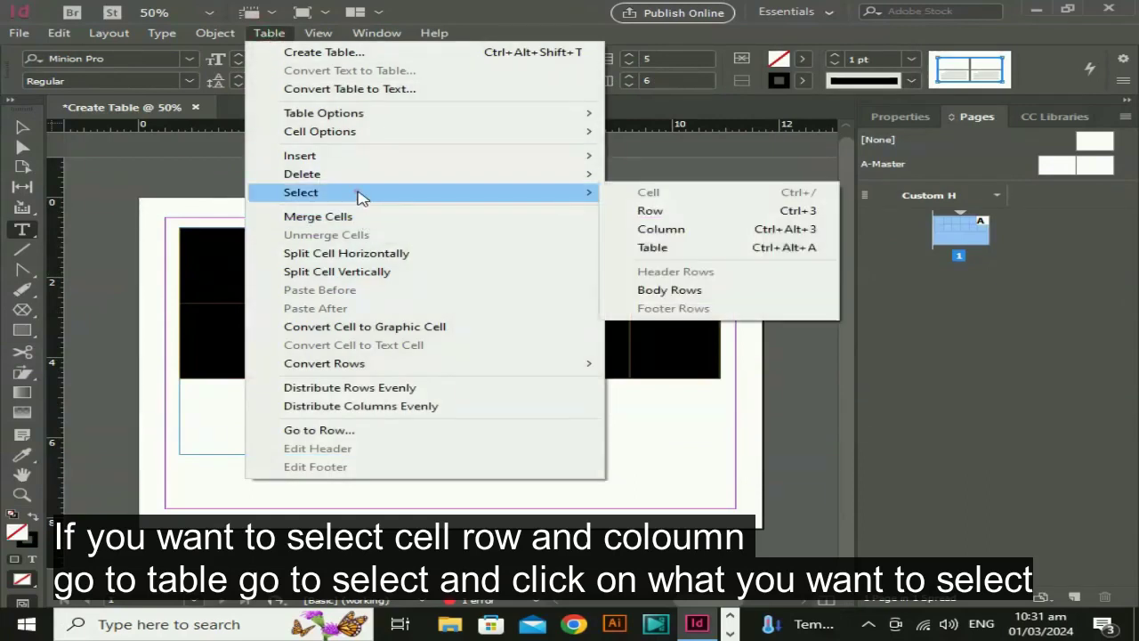
pyautogui.click(683, 353)
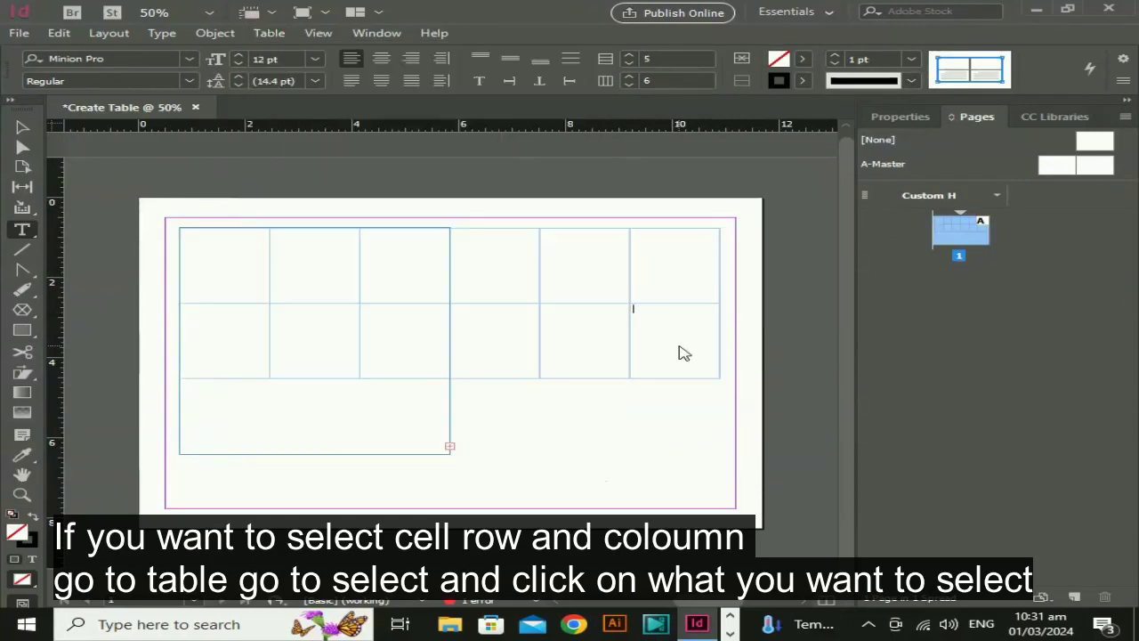
pyautogui.click(677, 263)
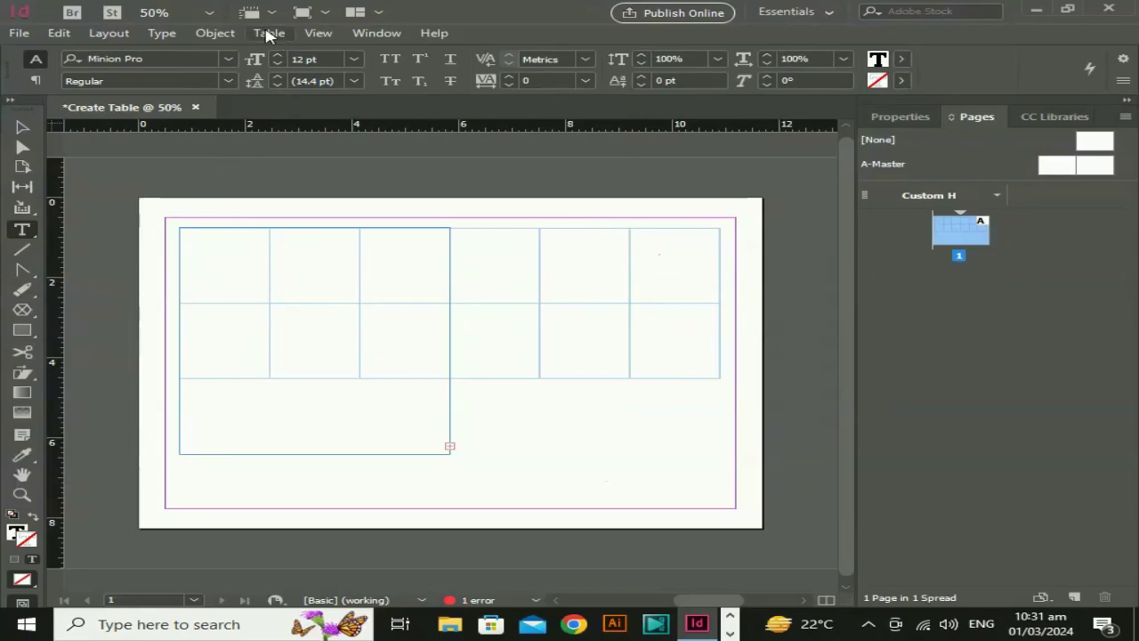
pyautogui.click(269, 33)
pyautogui.click(350, 192)
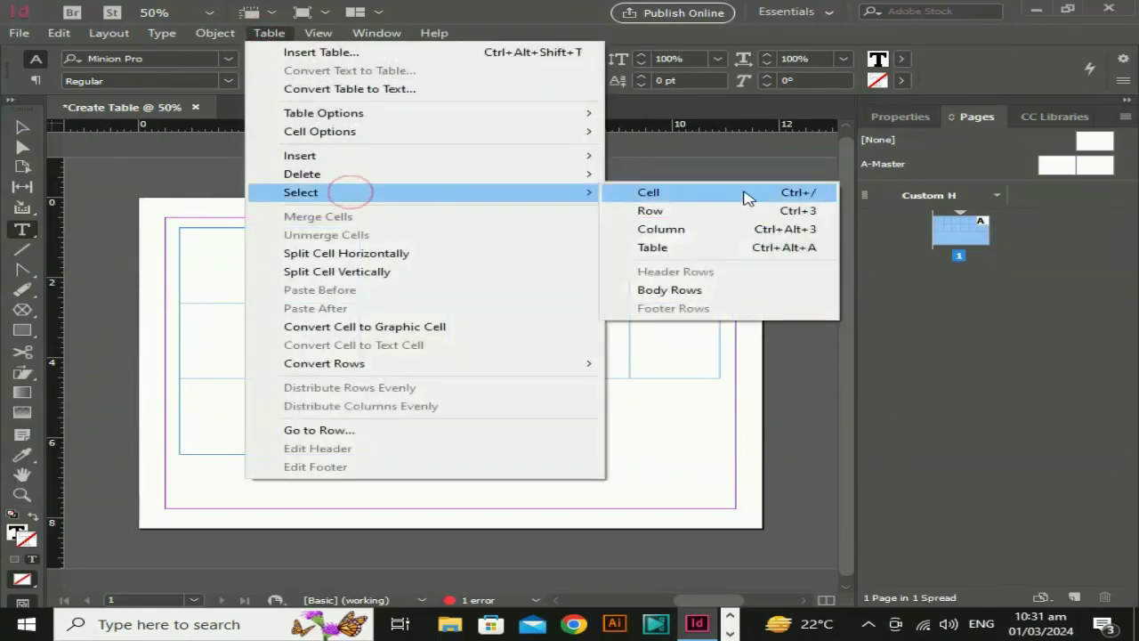
pyautogui.click(730, 211)
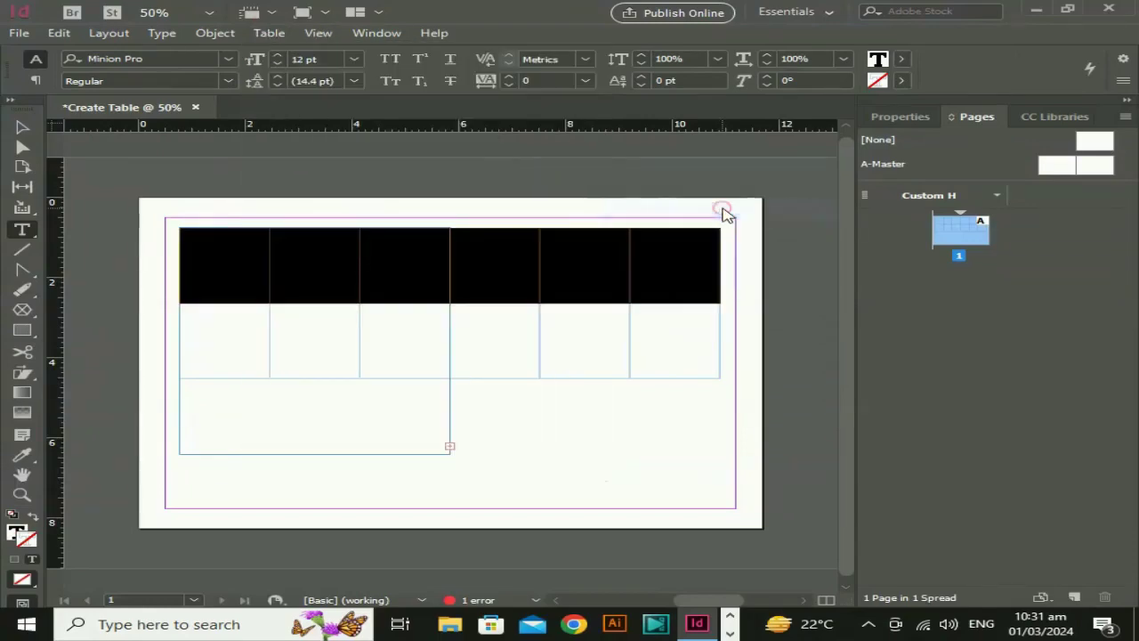
# Merge all cells of the selected first row into one cell and deselect it
pyautogui.click(269, 33)
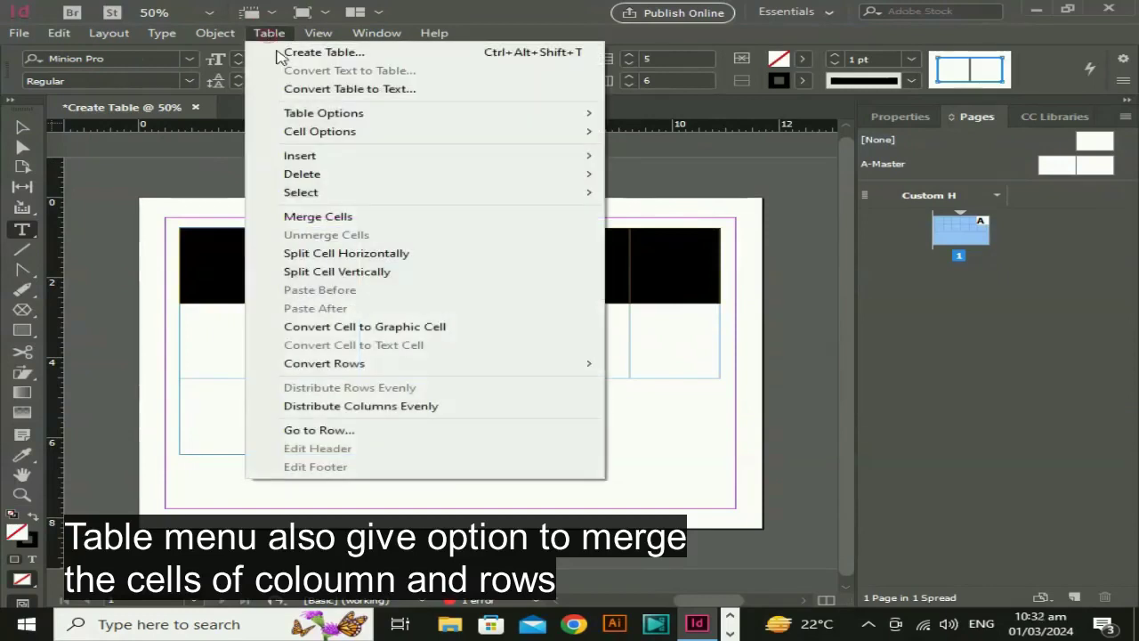
pyautogui.click(325, 217)
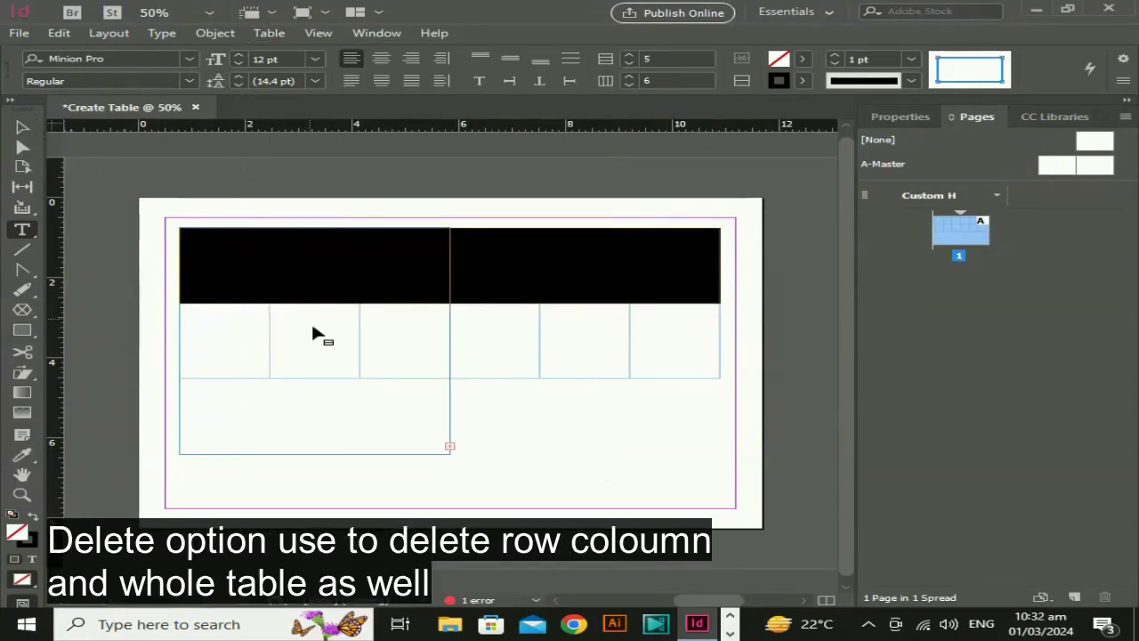
pyautogui.click(383, 350)
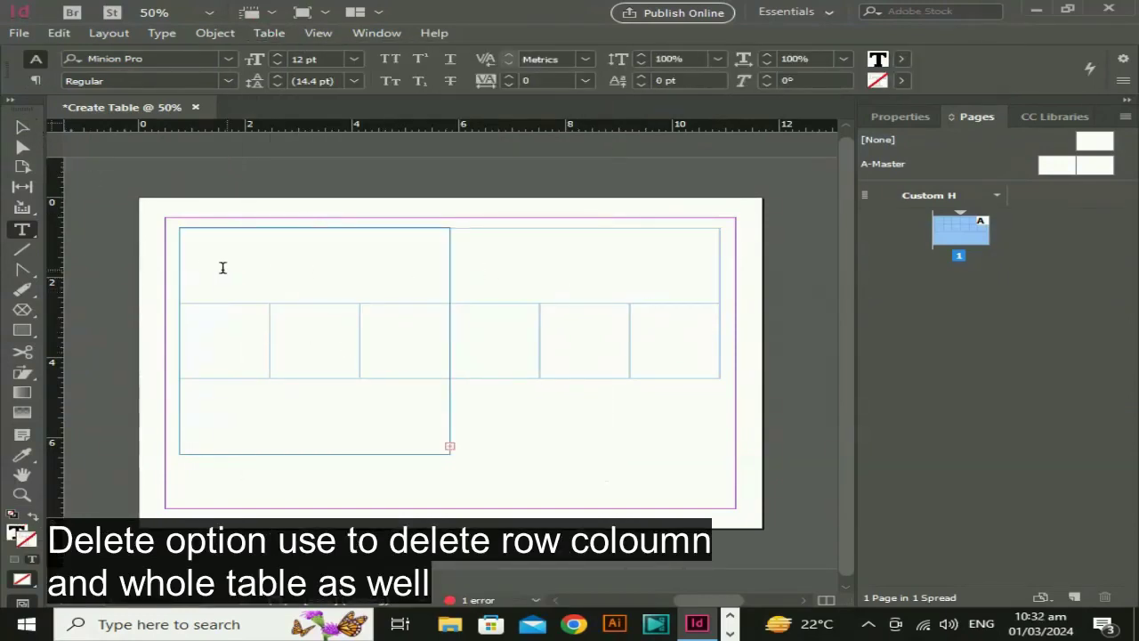
# Delete the table's merged first row
pyautogui.click(269, 15)
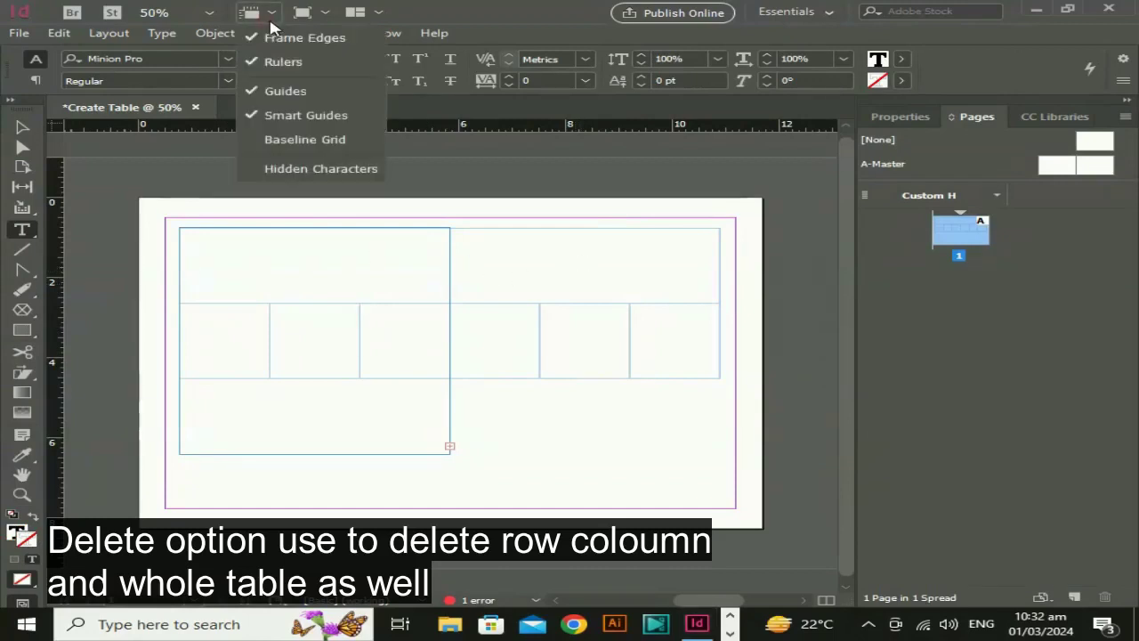
pyautogui.click(469, 299)
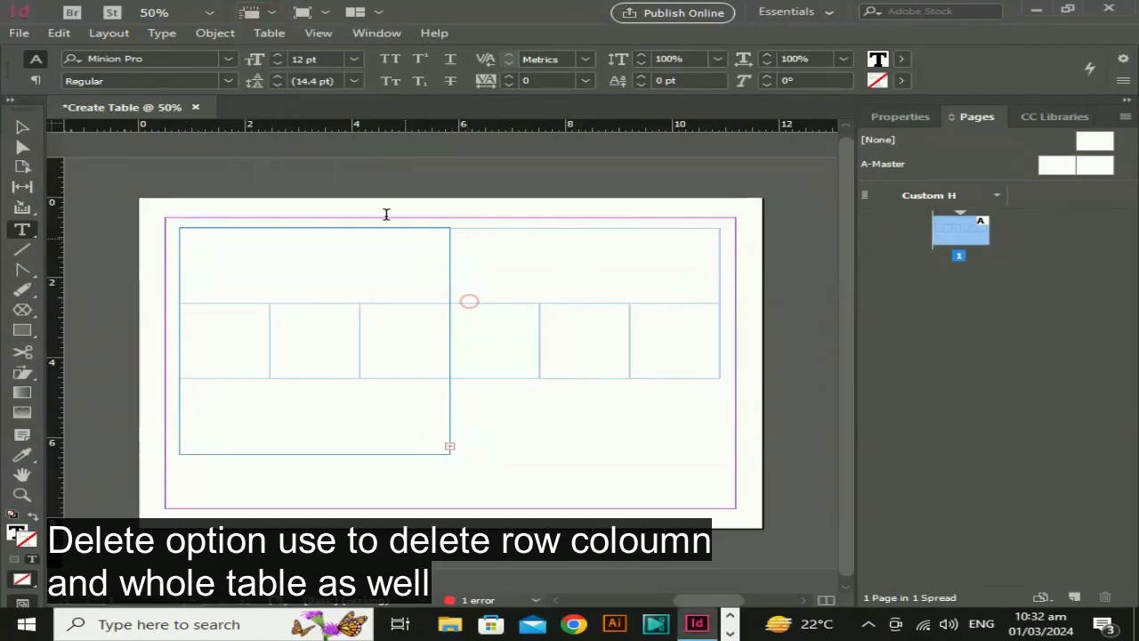
pyautogui.click(268, 32)
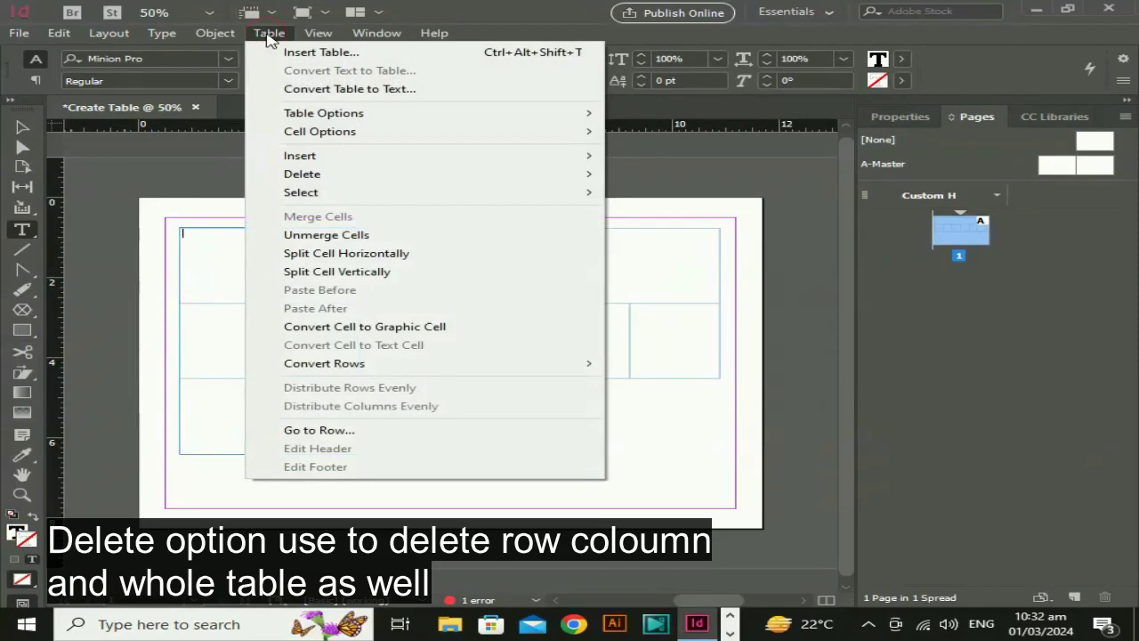
pyautogui.moveTo(322, 175)
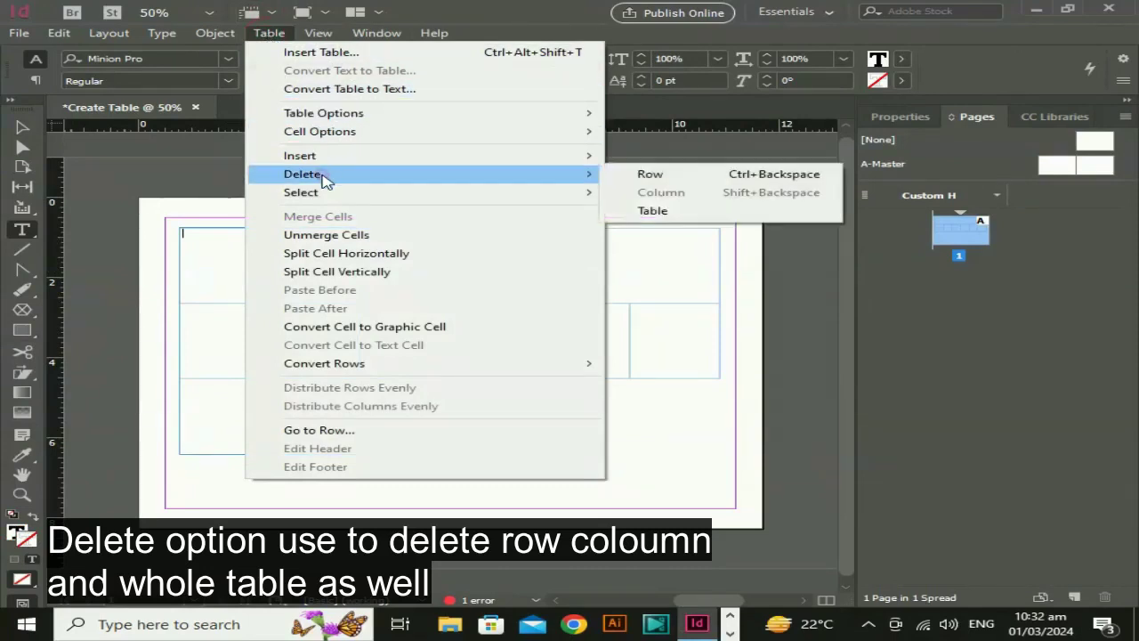
pyautogui.moveTo(569, 155)
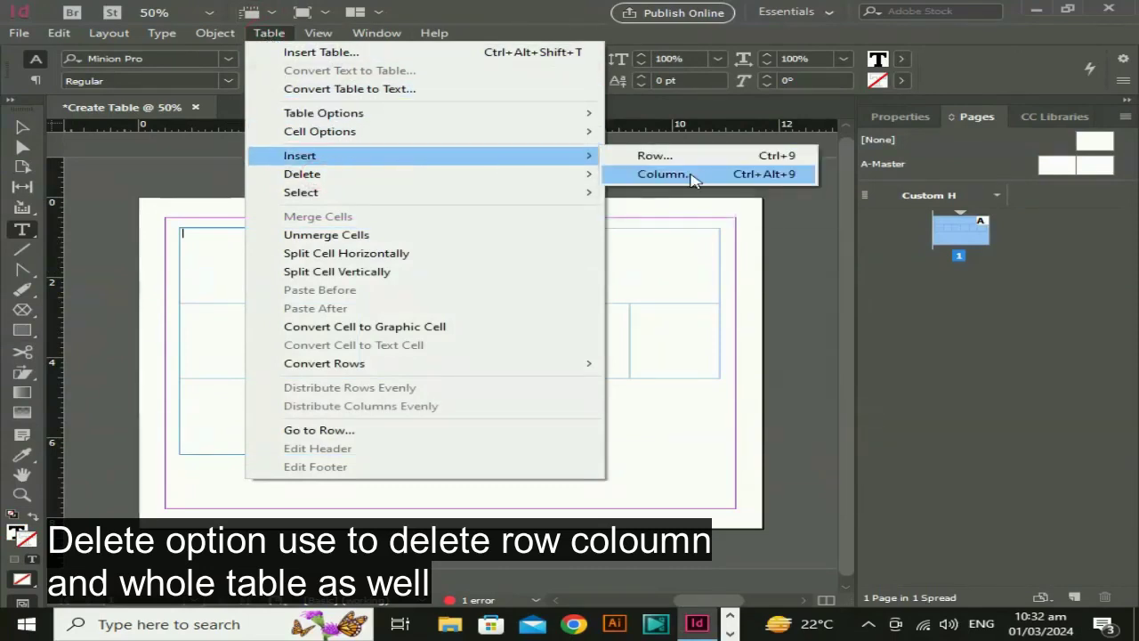
pyautogui.click(425, 170)
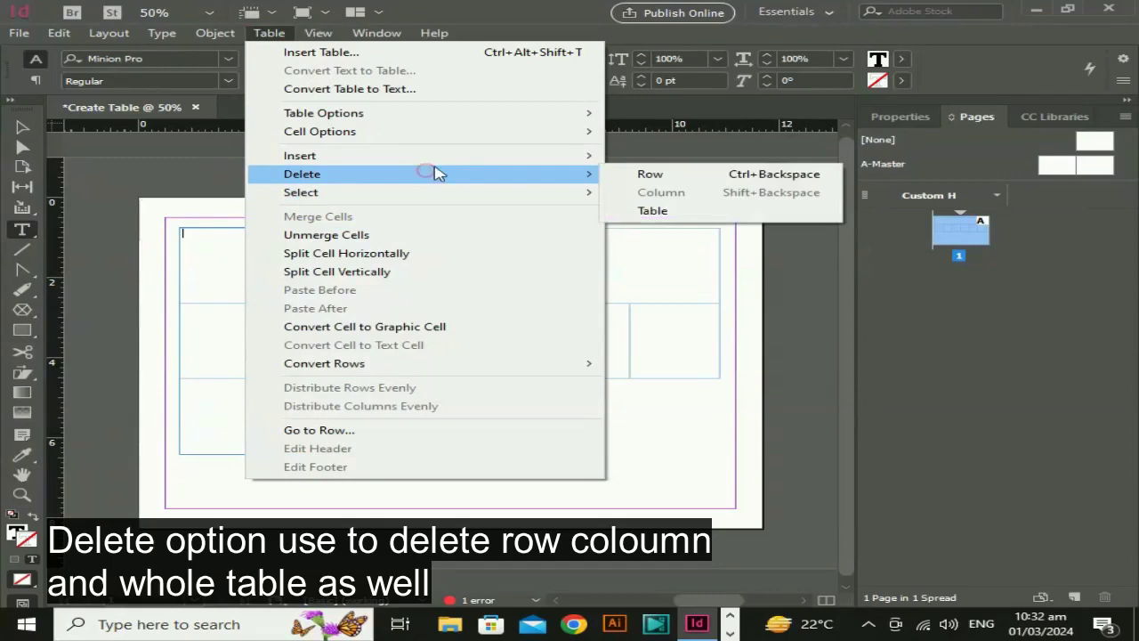
pyautogui.click(676, 174)
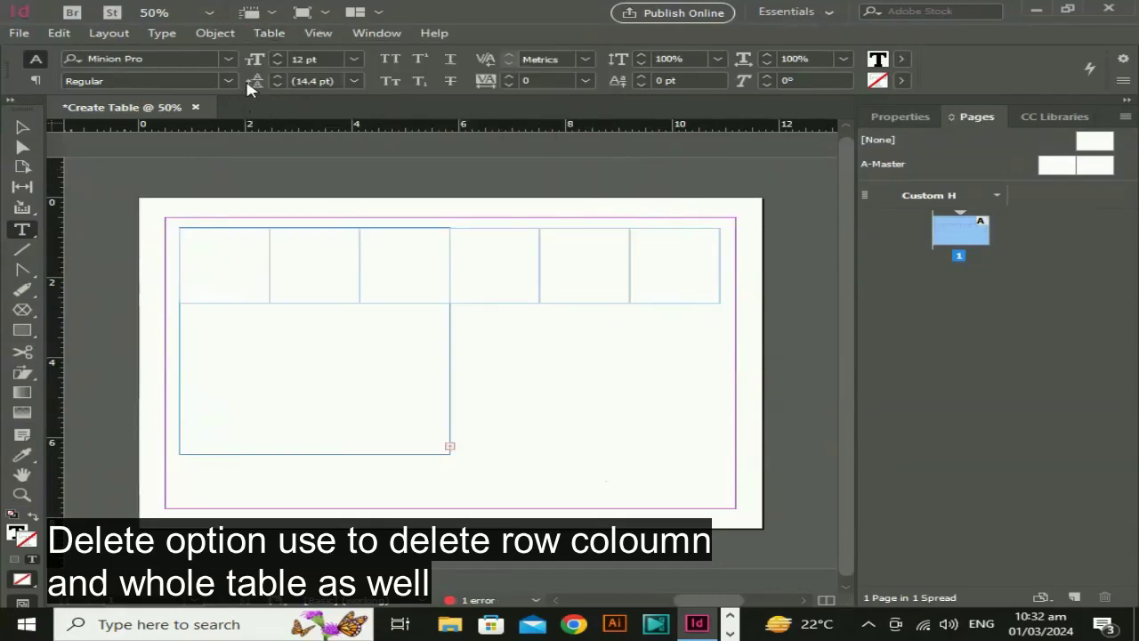
# Delete the table's first column
pyautogui.click(263, 33)
pyautogui.click(307, 173)
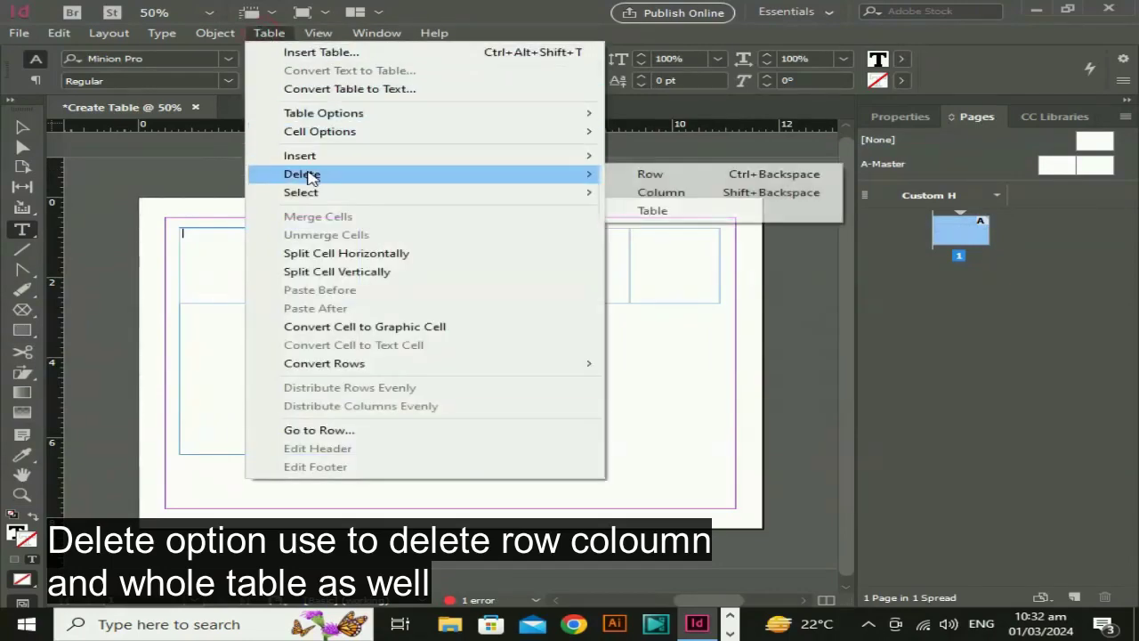
pyautogui.click(676, 192)
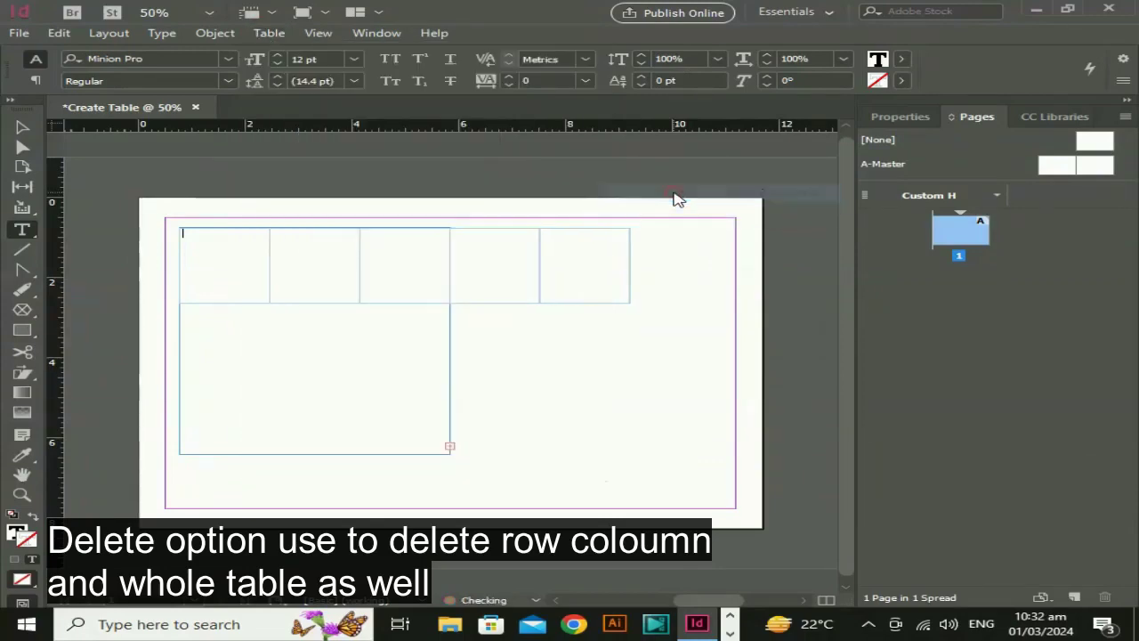
# Delete the remaining table and remove its empty text frame from the page
pyautogui.click(182, 233)
pyautogui.click(269, 33)
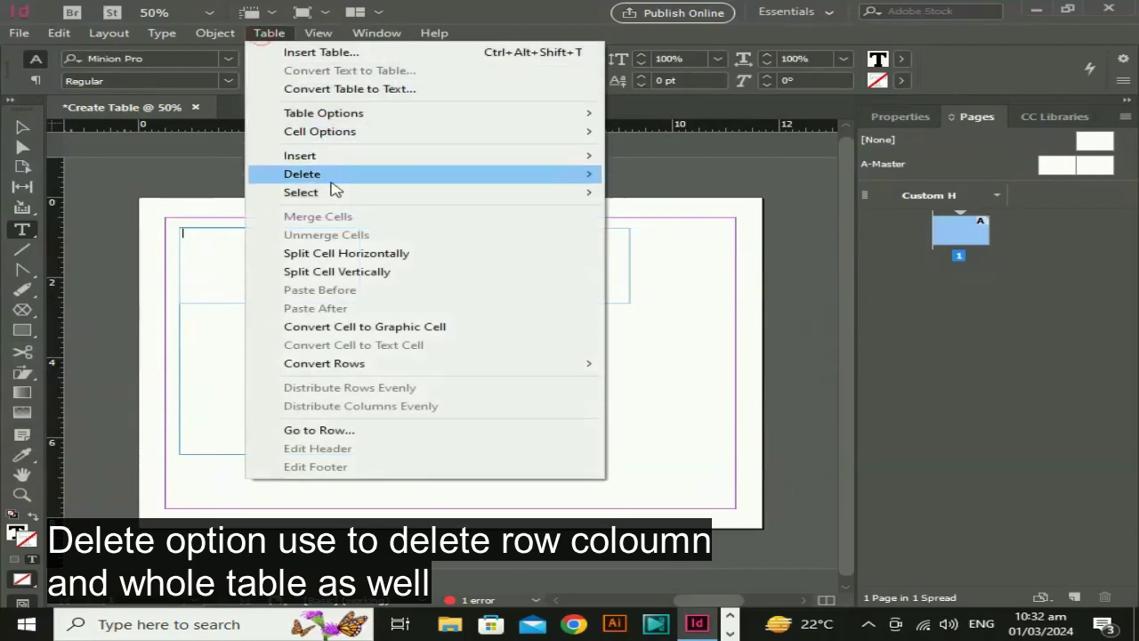
pyautogui.moveTo(334, 183)
pyautogui.click(654, 210)
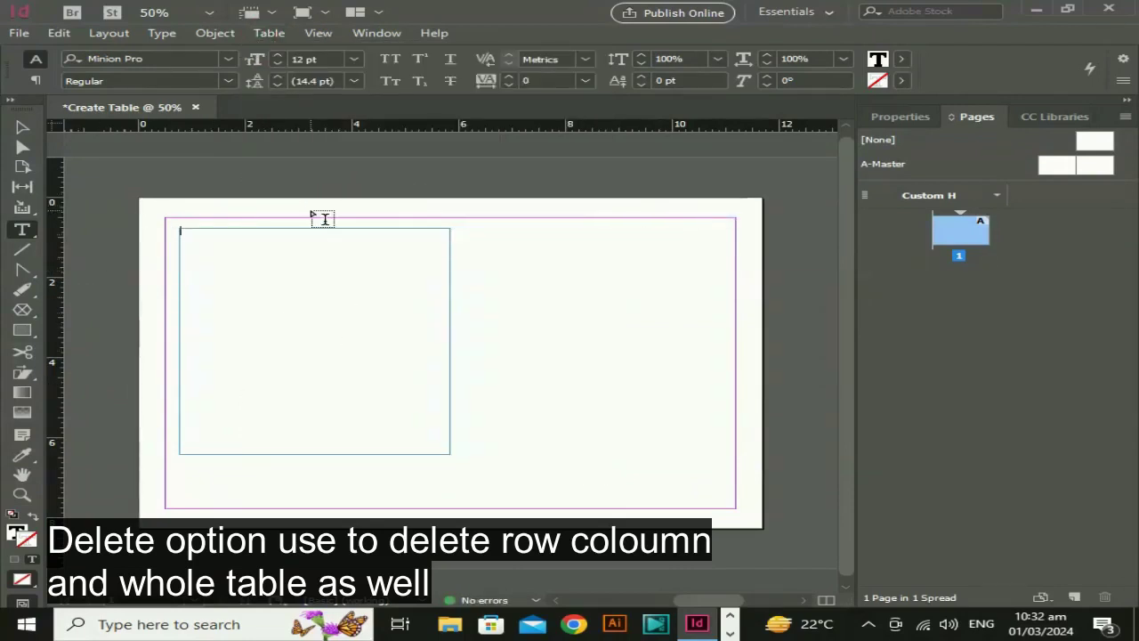
pyautogui.press('Escape')
pyautogui.press('Delete')
# Create a table with 4 body rows, 4 columns, 2 header rows and 1 footer row, filling most of the area inside the page margins
pyautogui.click(317, 33)
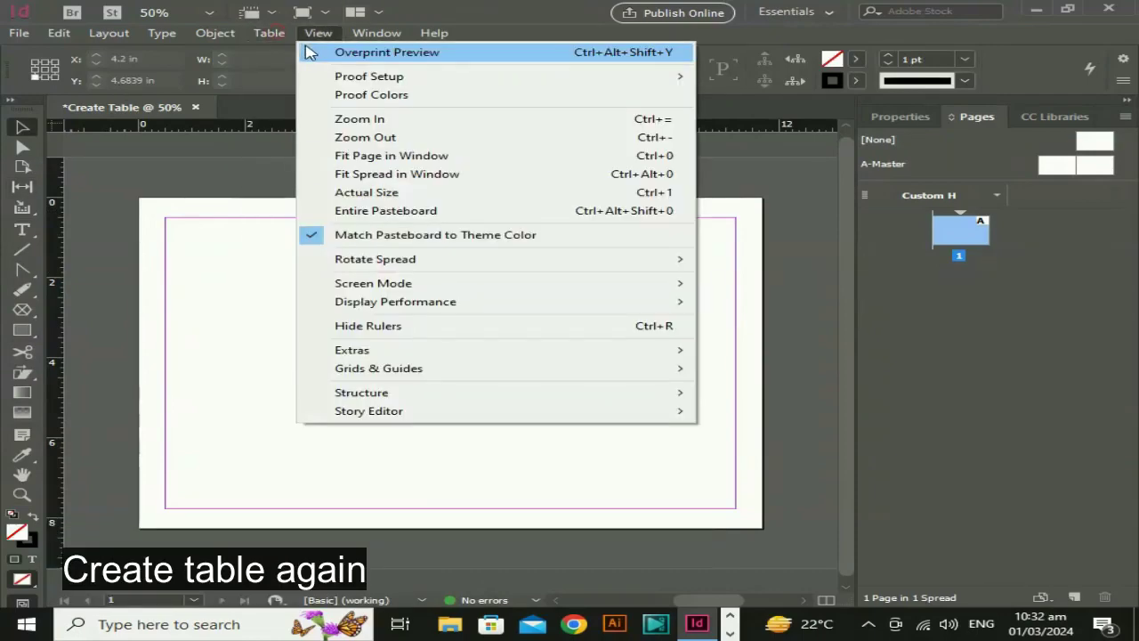
pyautogui.moveTo(269, 32)
pyautogui.click(293, 54)
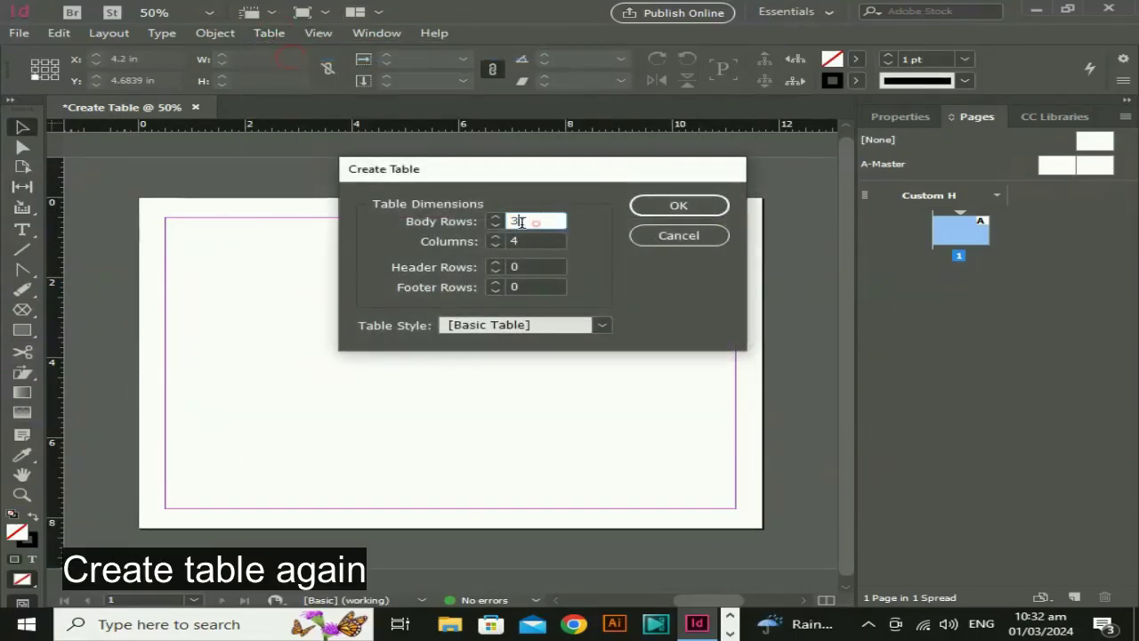
pyautogui.moveTo(521, 221); pyautogui.dragTo(500, 222)
pyautogui.moveTo(528, 268); pyautogui.dragTo(504, 287)
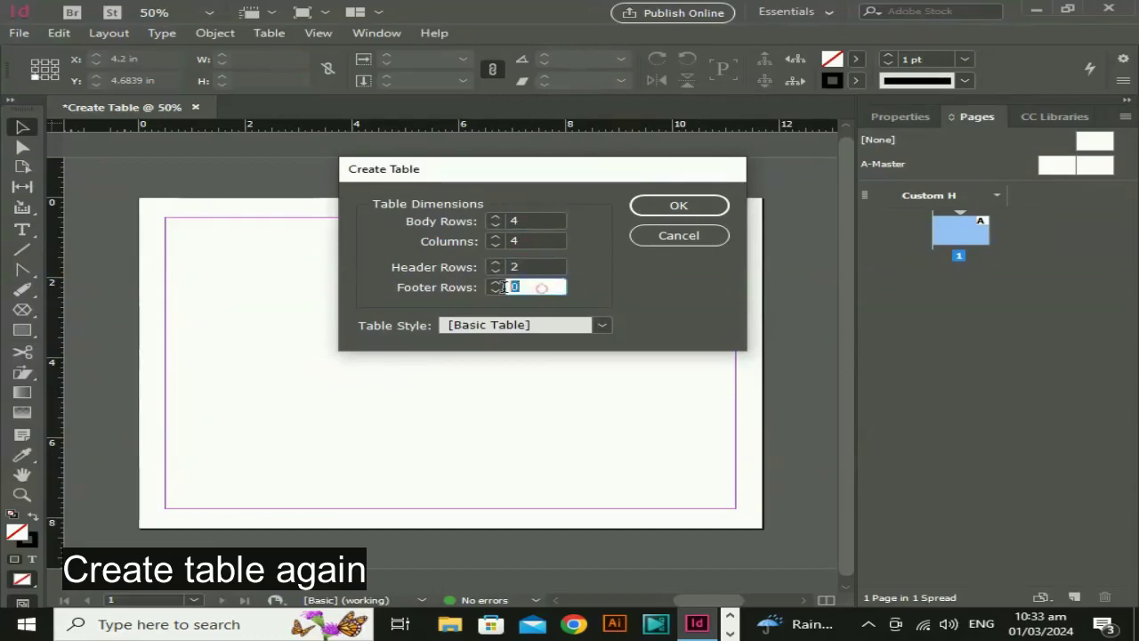
pyautogui.click(673, 205)
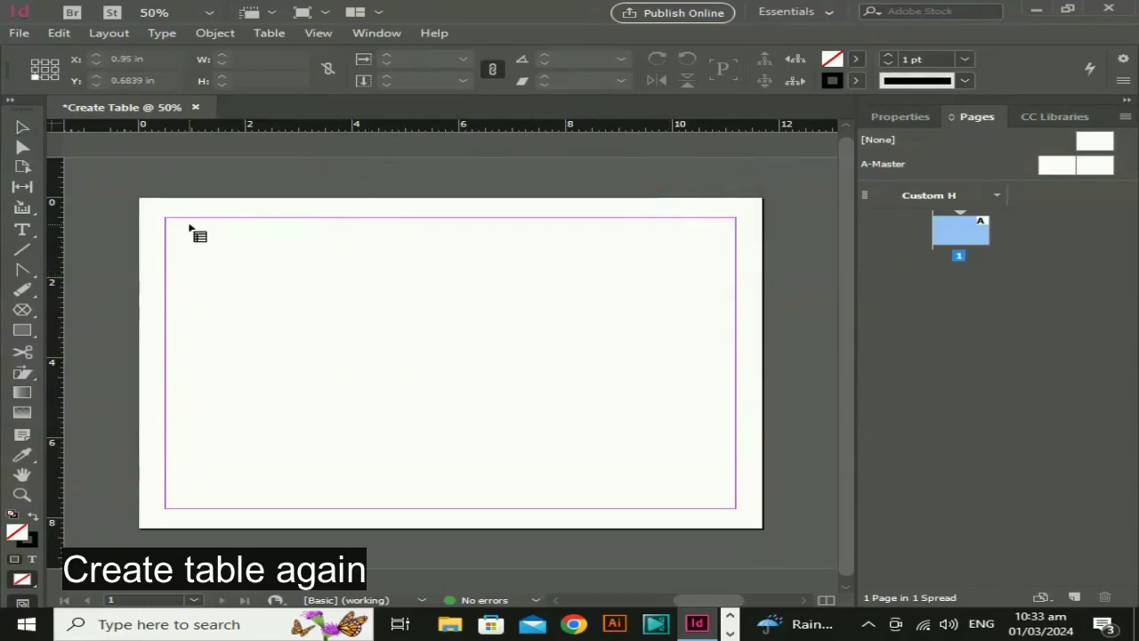
pyautogui.moveTo(188, 227); pyautogui.dragTo(715, 499)
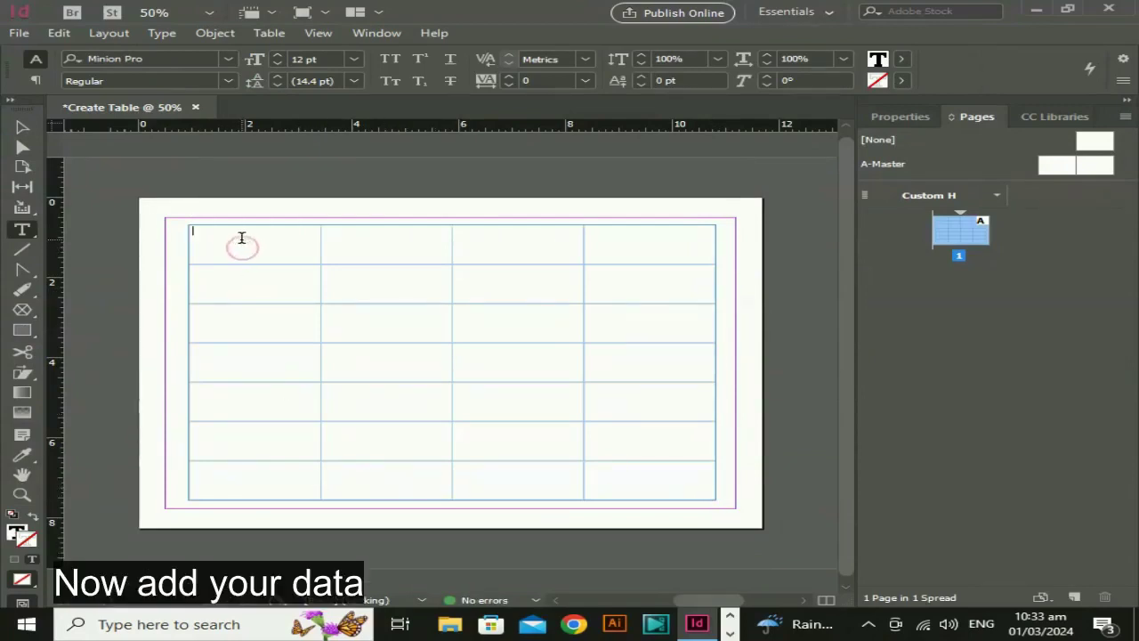
# Enter "S NO" in the table's first cell and set the cell's font to Arial Bold
pyautogui.write('S NO')
pyautogui.press('Escape')
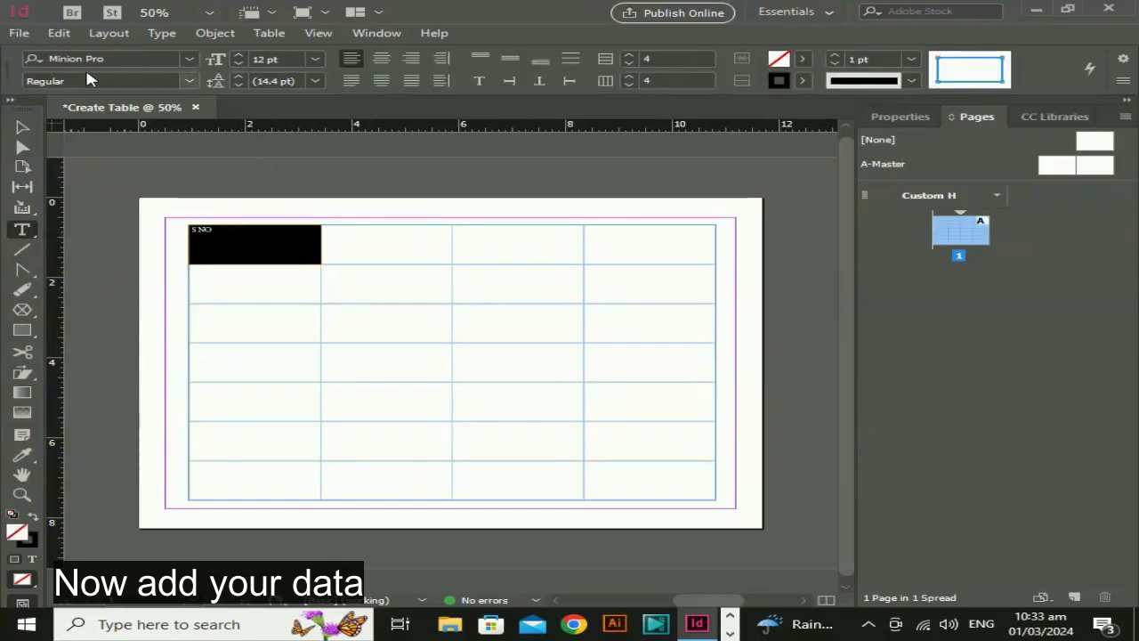
pyautogui.click(138, 57)
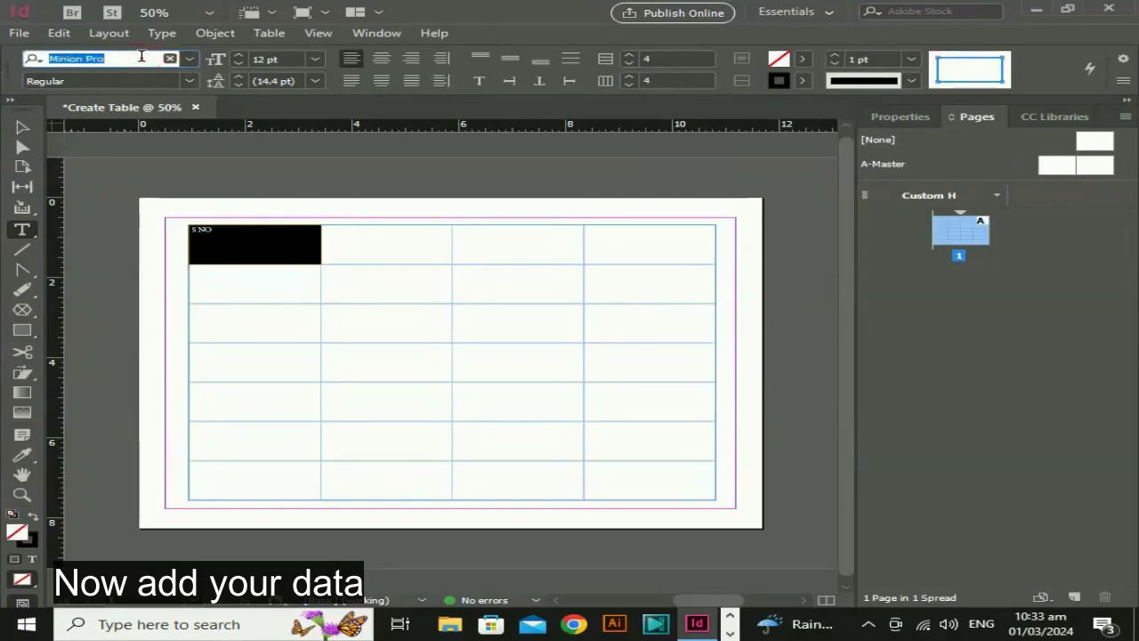
pyautogui.write('aria')
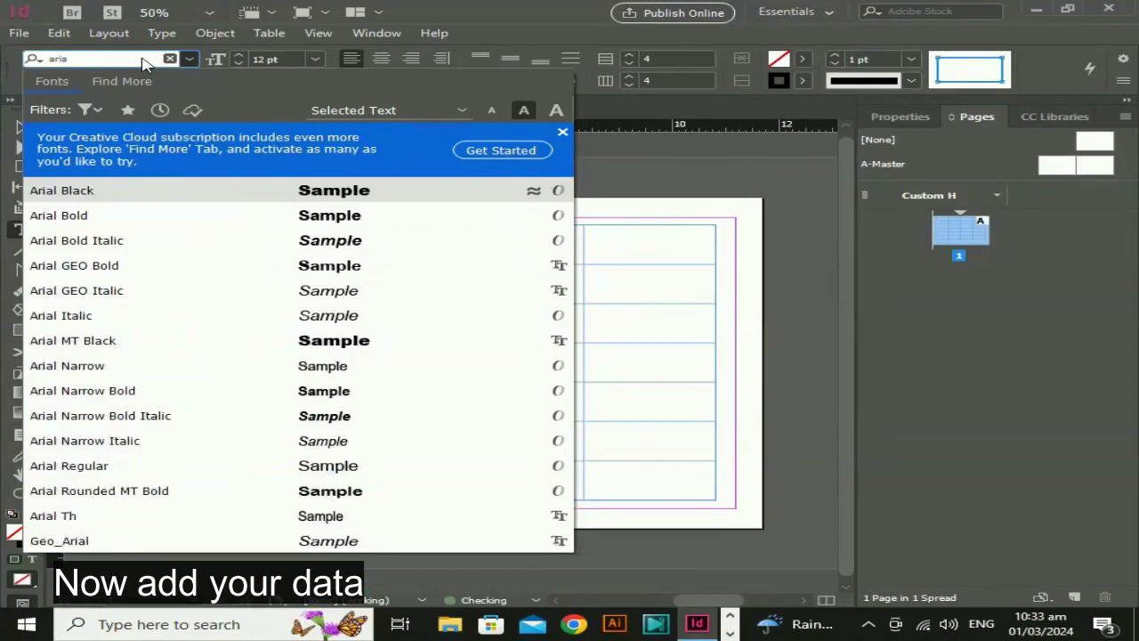
pyautogui.click(69, 215)
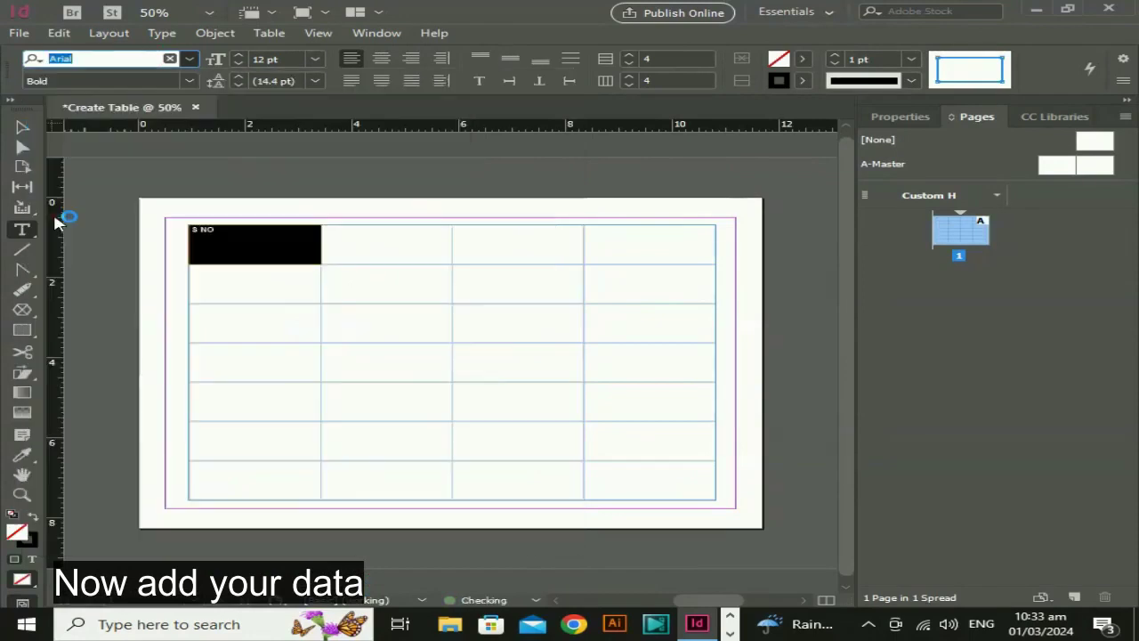
# Set the "S NO" cell's text to 24 pt and centre it horizontally and vertically
pyautogui.click(382, 58)
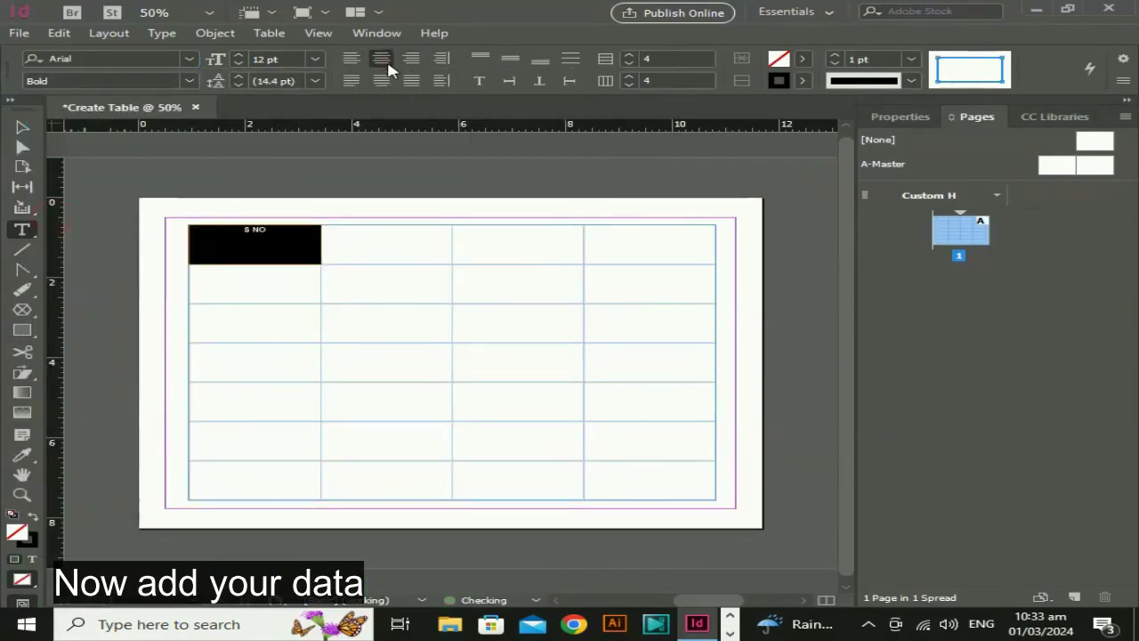
pyautogui.click(315, 59)
pyautogui.click(287, 291)
pyautogui.click(315, 59)
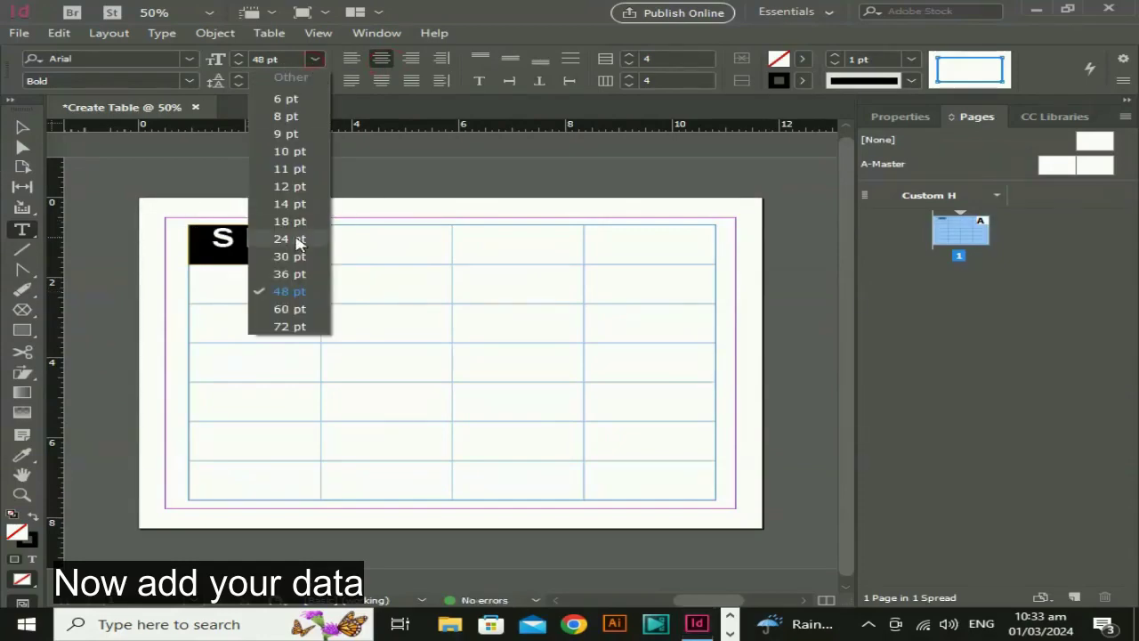
pyautogui.click(289, 238)
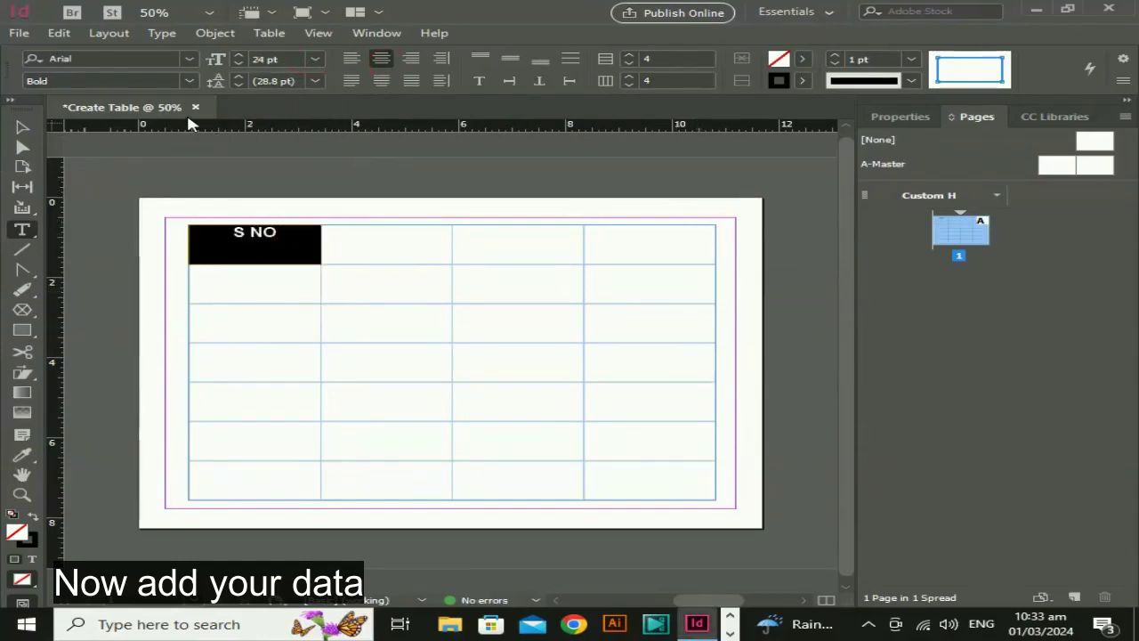
pyautogui.click(512, 60)
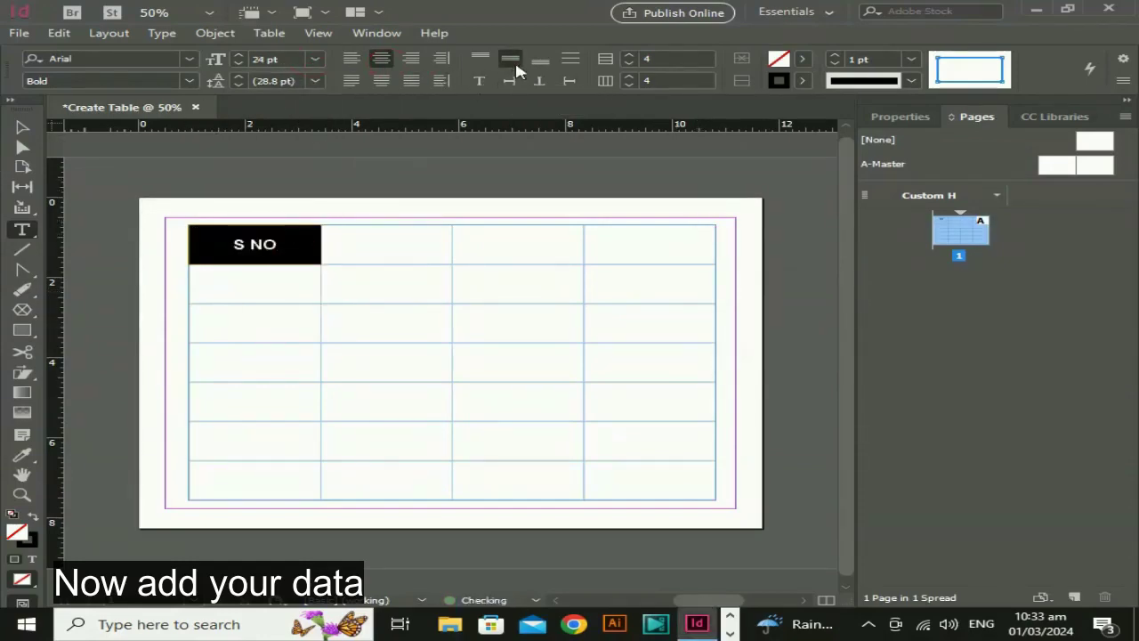
# Enter the headings "STUDENT NAME" and "CLASS" in the second and third cells of the first row
pyautogui.click(393, 246)
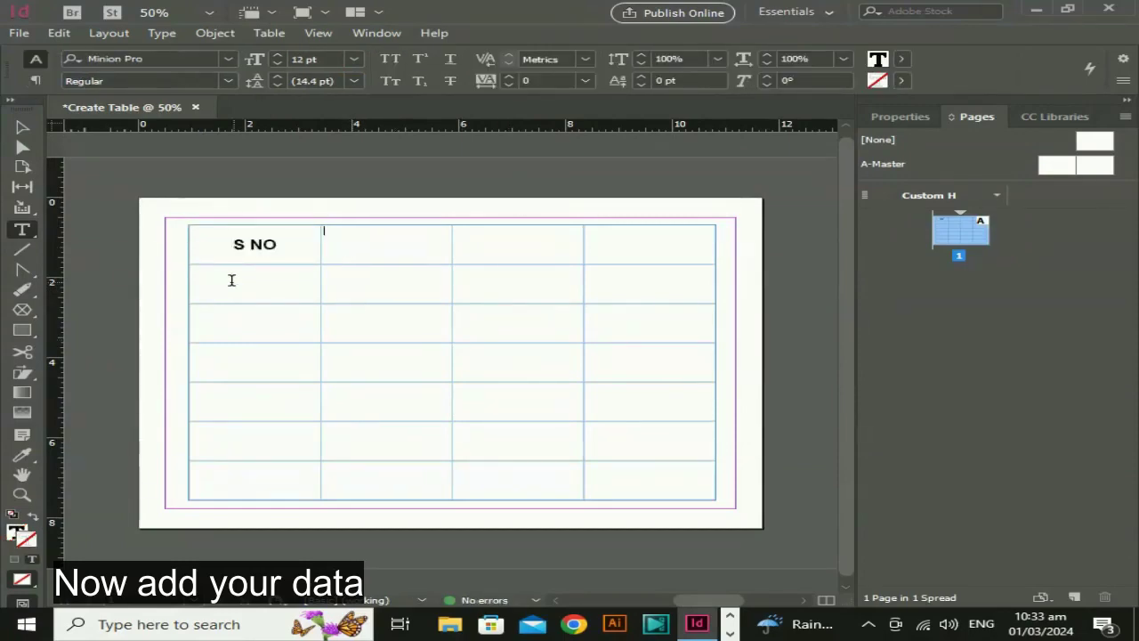
pyautogui.write('STUD')
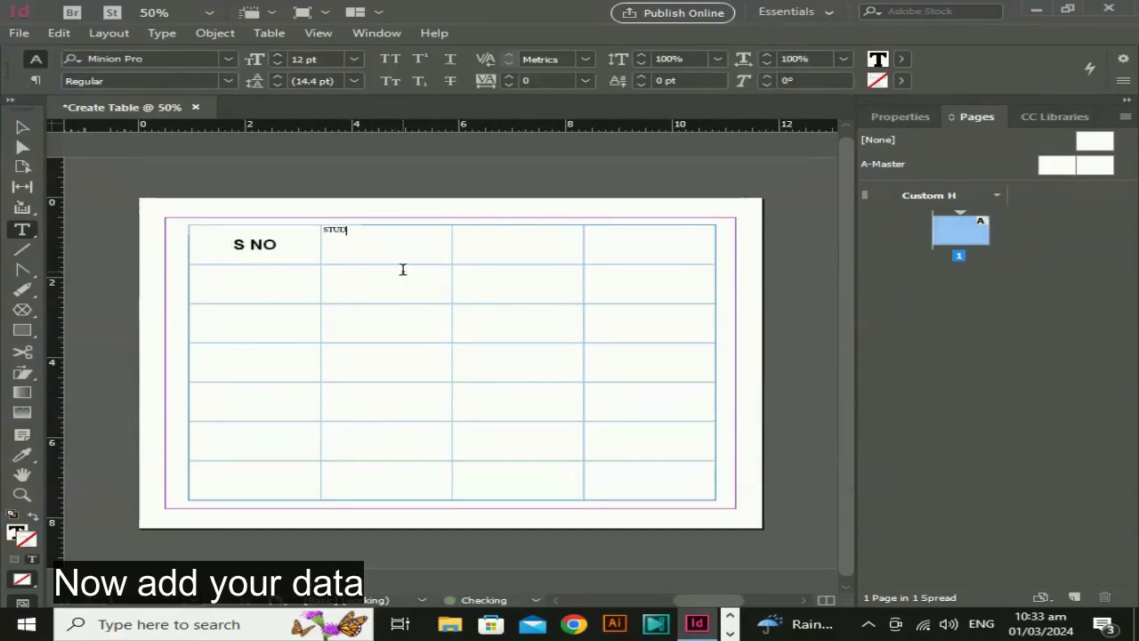
pyautogui.write('ENT NAME')
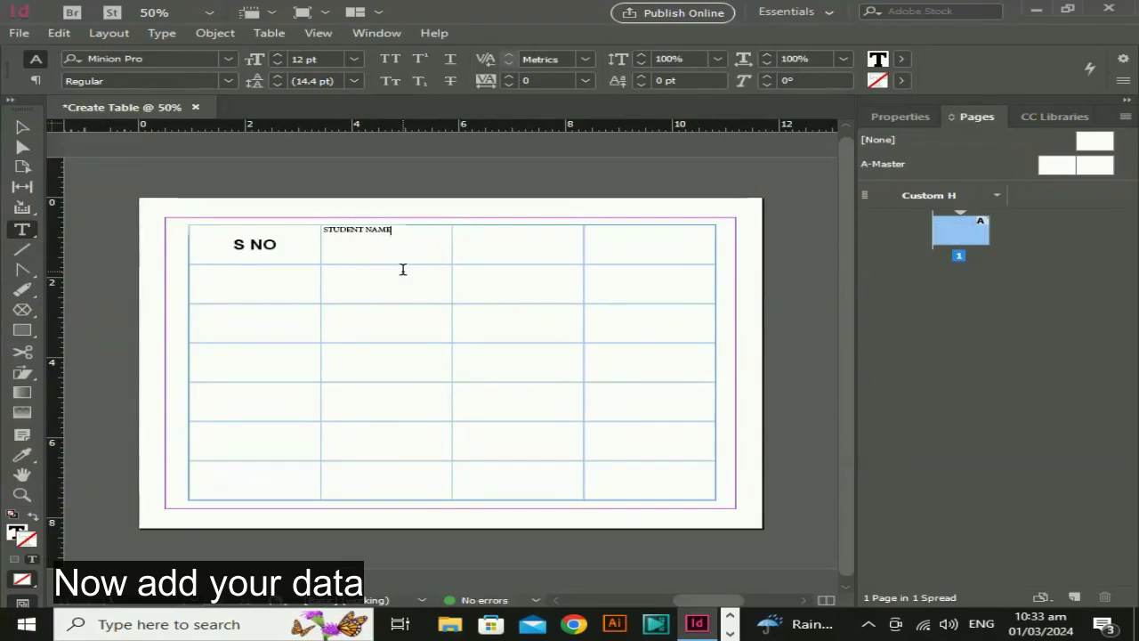
pyautogui.press('Tab')
pyautogui.write('CLASS')
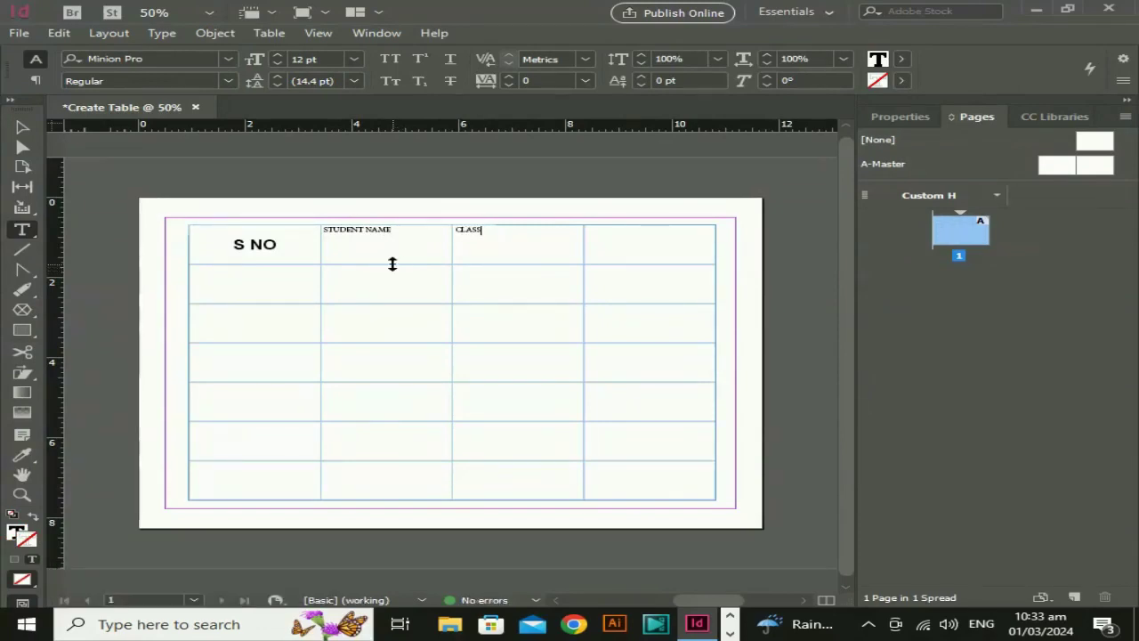
pyautogui.press('Tab')
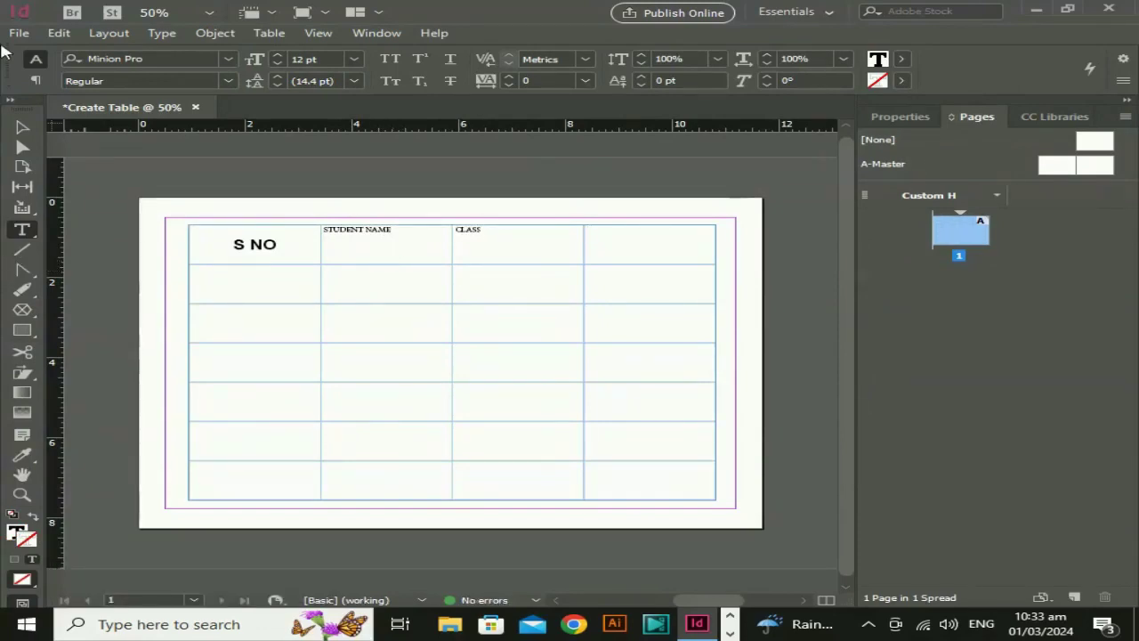
# Format the "STUDENT NAME" cell as 24 pt Arial Bold, centred horizontally and vertically
pyautogui.moveTo(406, 232); pyautogui.dragTo(338, 227)
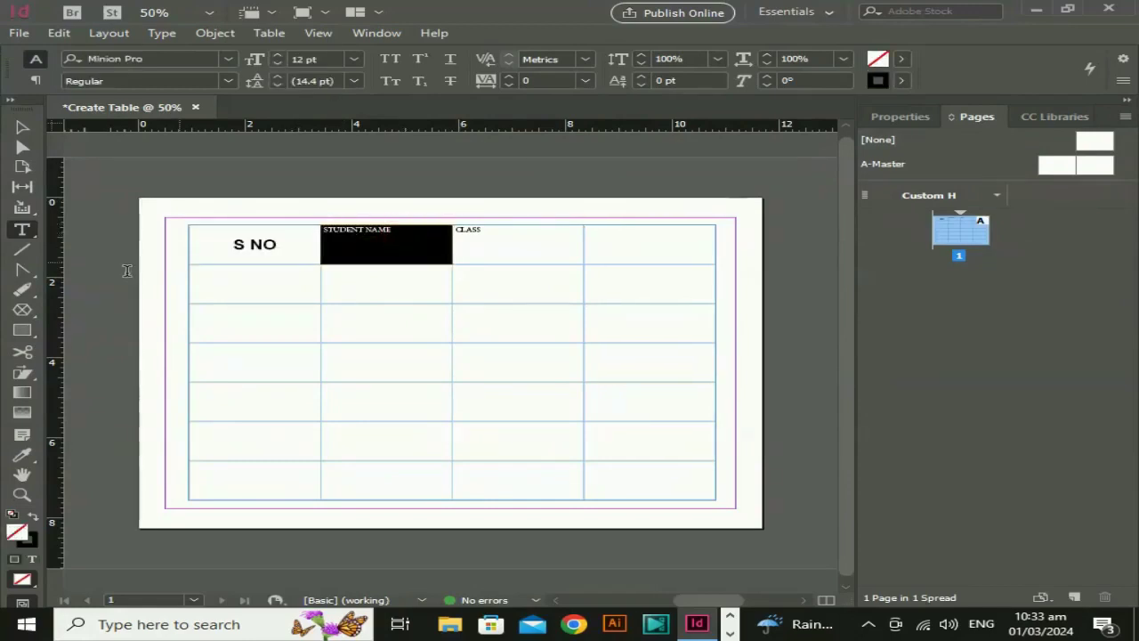
pyautogui.click(315, 59)
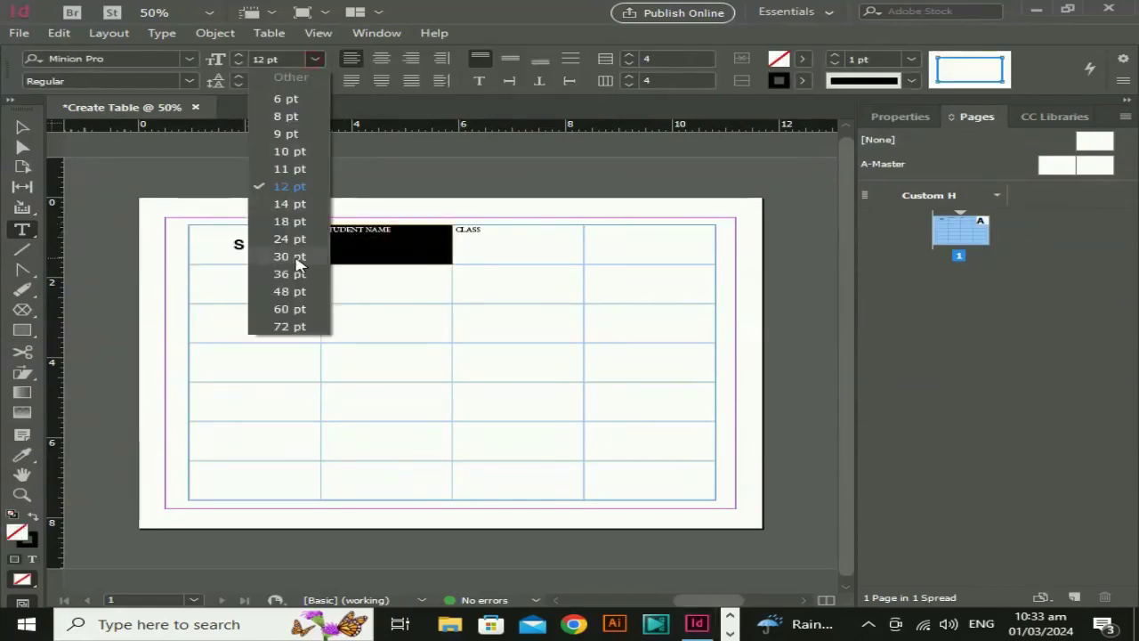
pyautogui.click(509, 58)
pyautogui.click(380, 58)
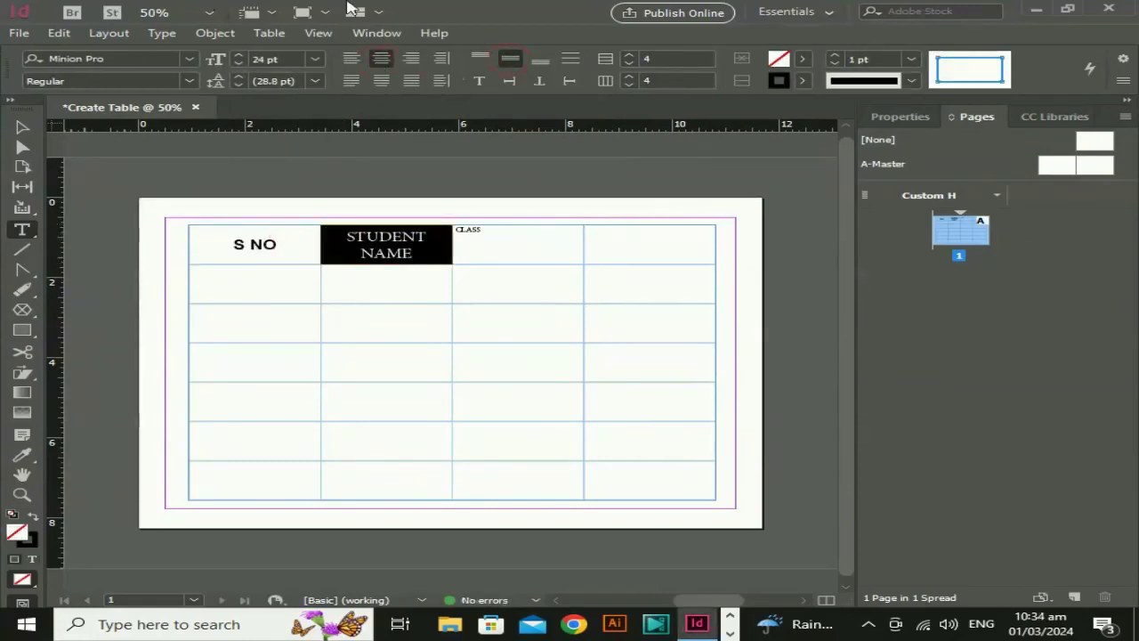
pyautogui.click(106, 58)
pyautogui.write('ar')
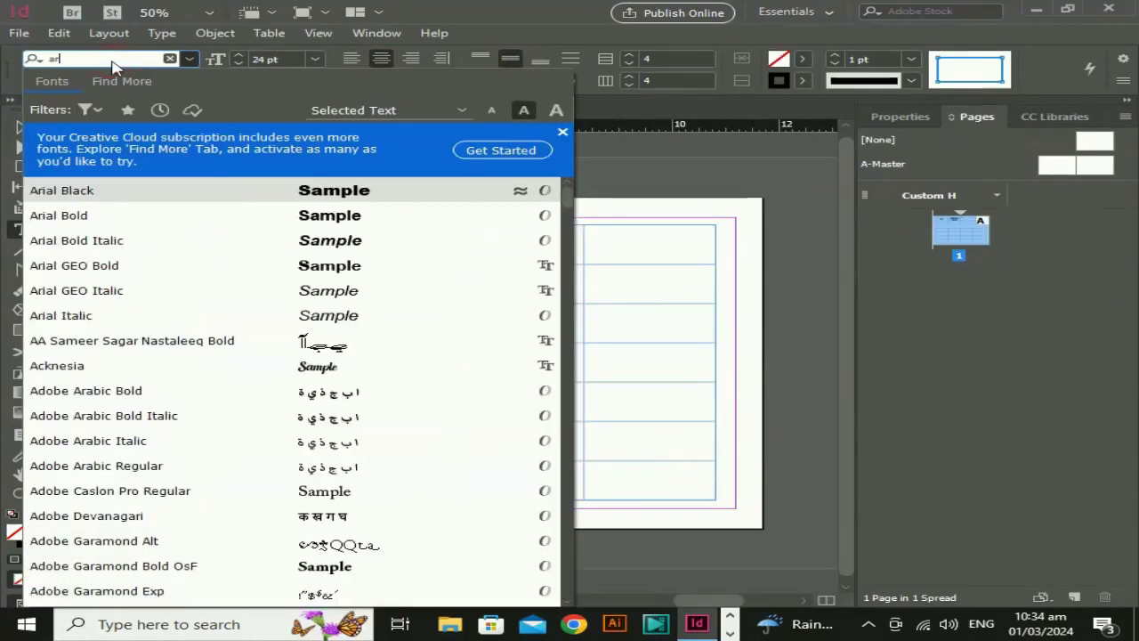
pyautogui.click(76, 214)
# Set the "CLASS" heading to 24 pt Arial Bold
pyautogui.click(534, 257)
pyautogui.moveTo(514, 224); pyautogui.dragTo(457, 232)
pyautogui.click(466, 237)
pyautogui.click(353, 58)
pyautogui.click(326, 247)
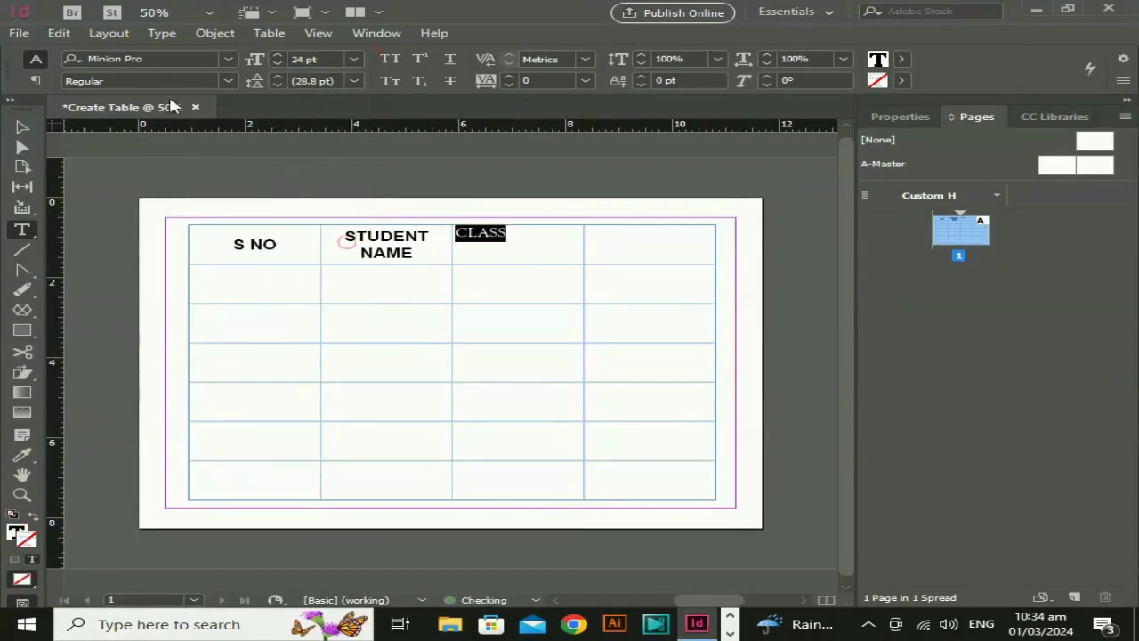
pyautogui.click(165, 57)
pyautogui.write('ar')
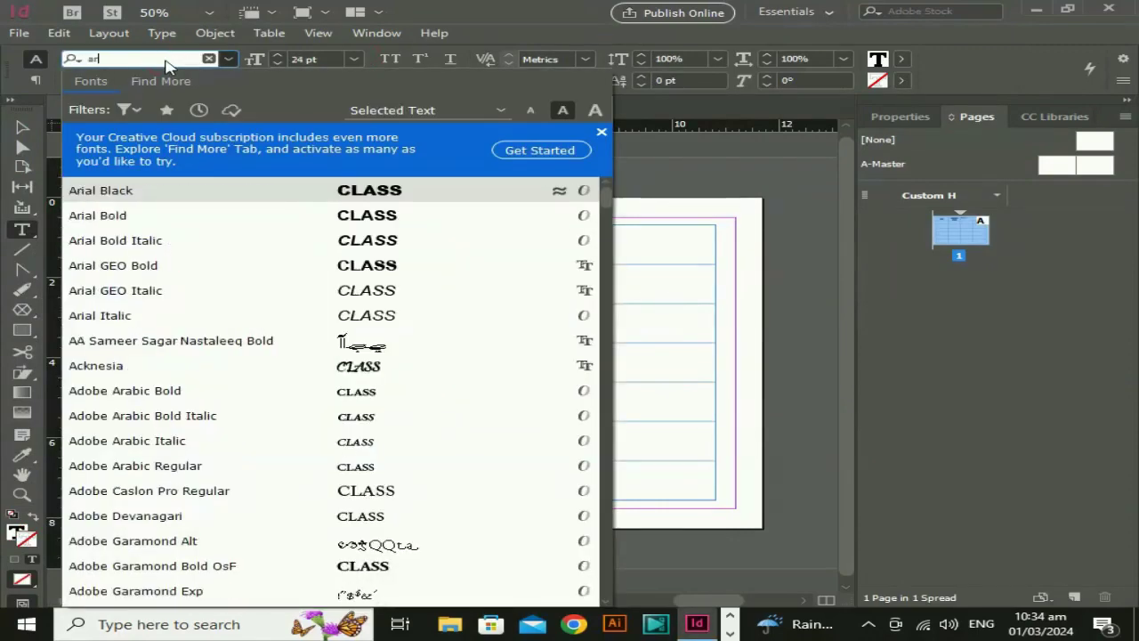
pyautogui.click(165, 223)
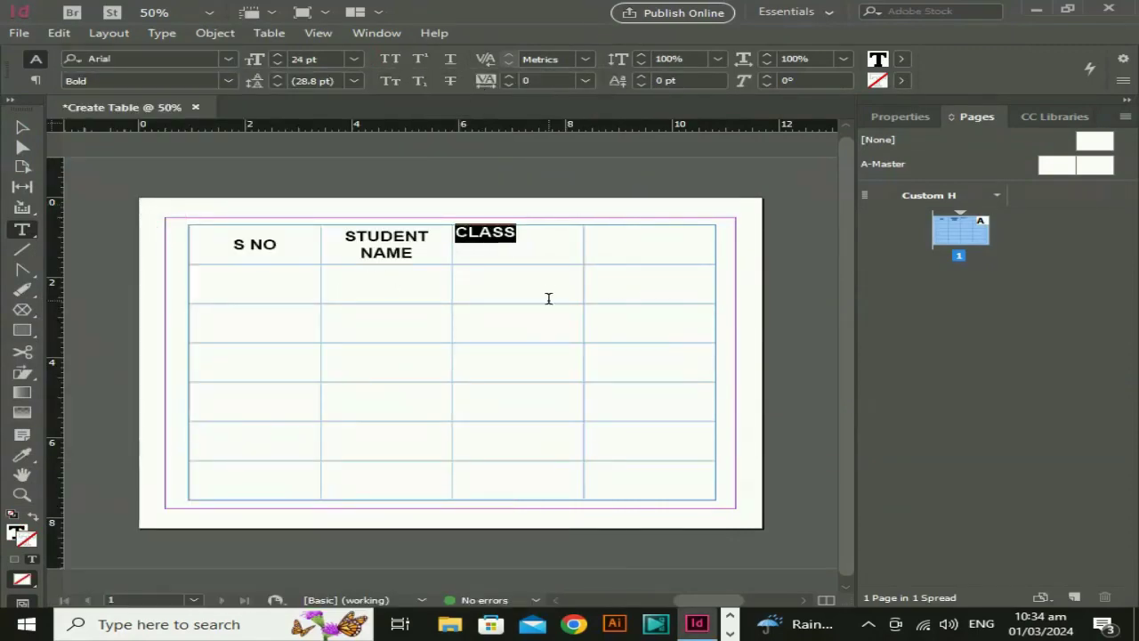
# Centre the "CLASS" heading horizontally and vertically in its cell
pyautogui.moveTo(534, 236); pyautogui.dragTo(349, 236)
pyautogui.doubleClick(516, 236)
pyautogui.click(381, 59)
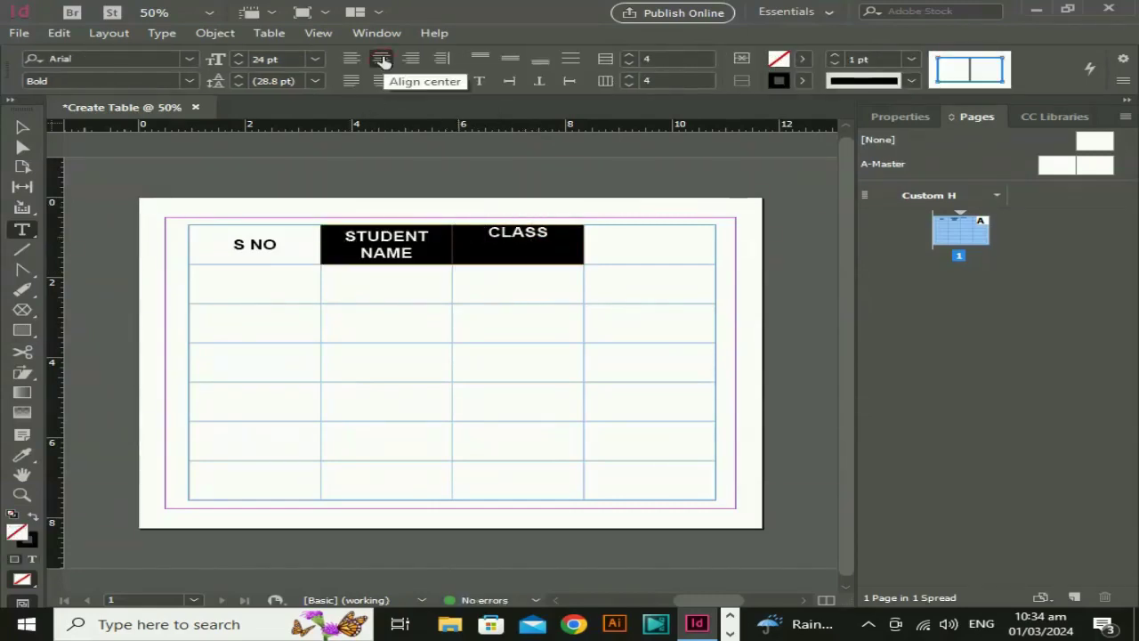
pyautogui.click(510, 59)
# Delete the table's empty fourth column
pyautogui.click(642, 254)
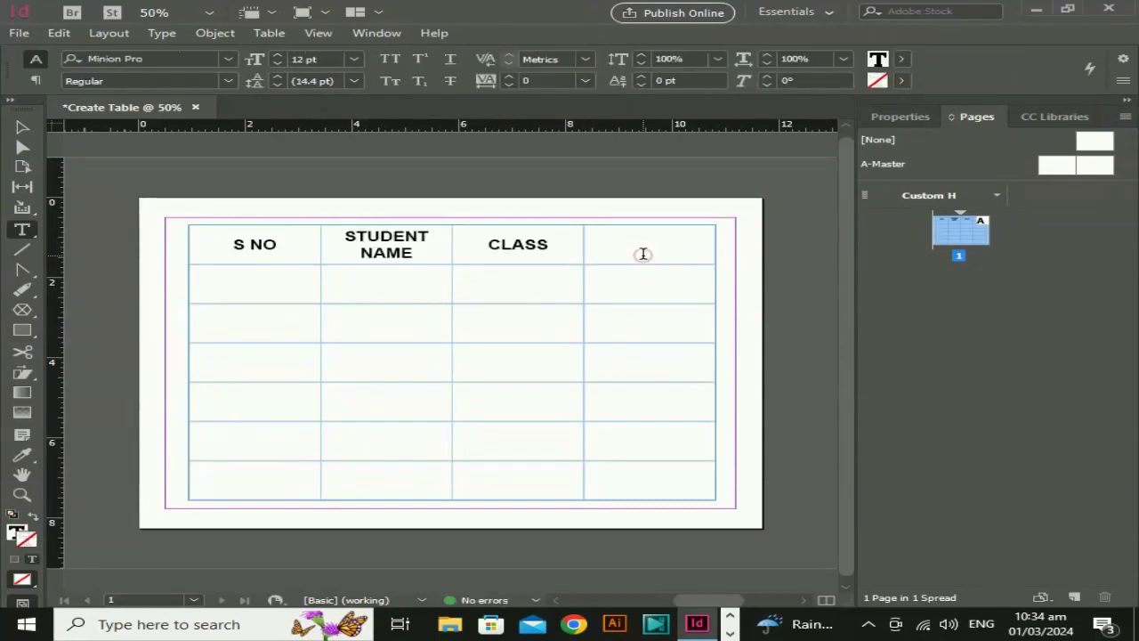
pyautogui.click(268, 33)
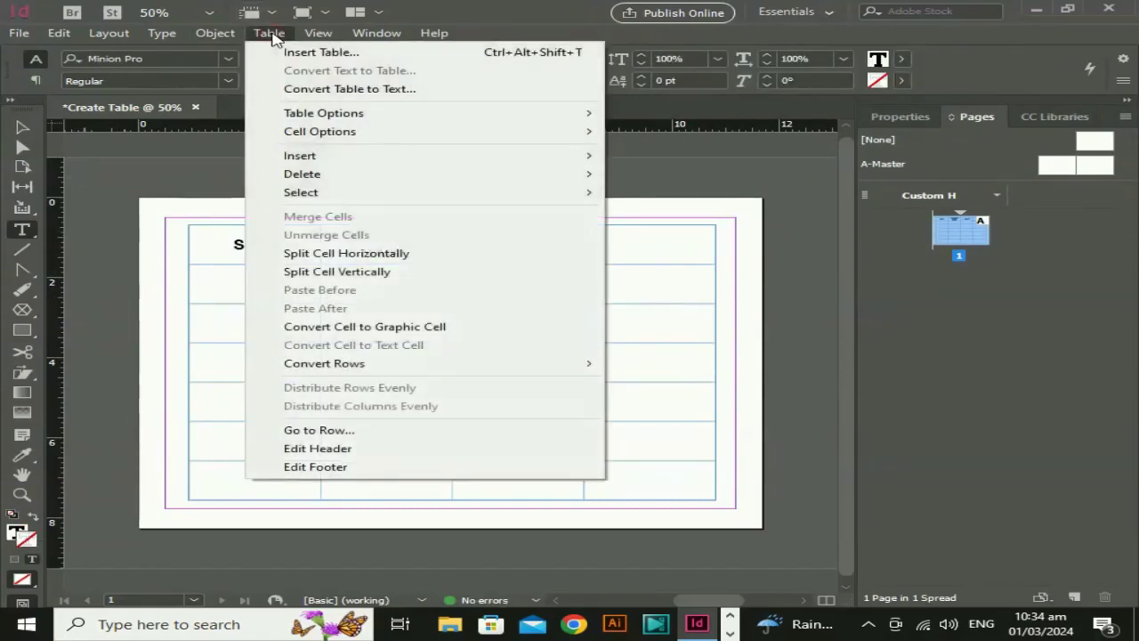
pyautogui.moveTo(348, 173)
pyautogui.click(695, 197)
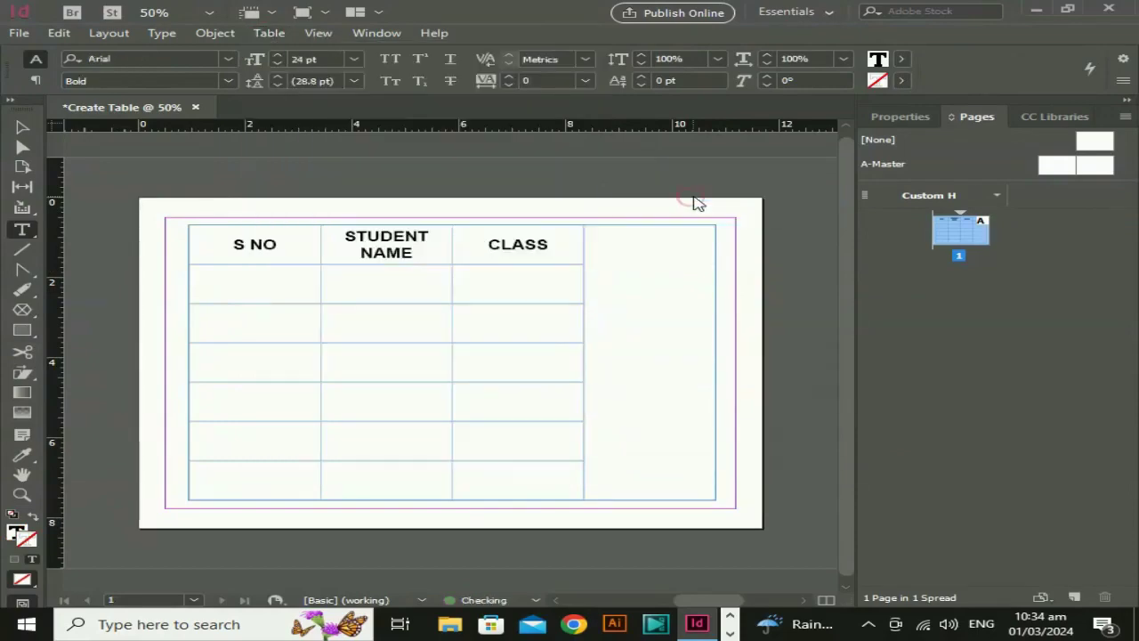
# Narrow the text frame to the width of the three remaining columns, about 7.4 in
pyautogui.click(22, 127)
pyautogui.moveTo(714, 362); pyautogui.dragTo(585, 341)
pyautogui.click(728, 369)
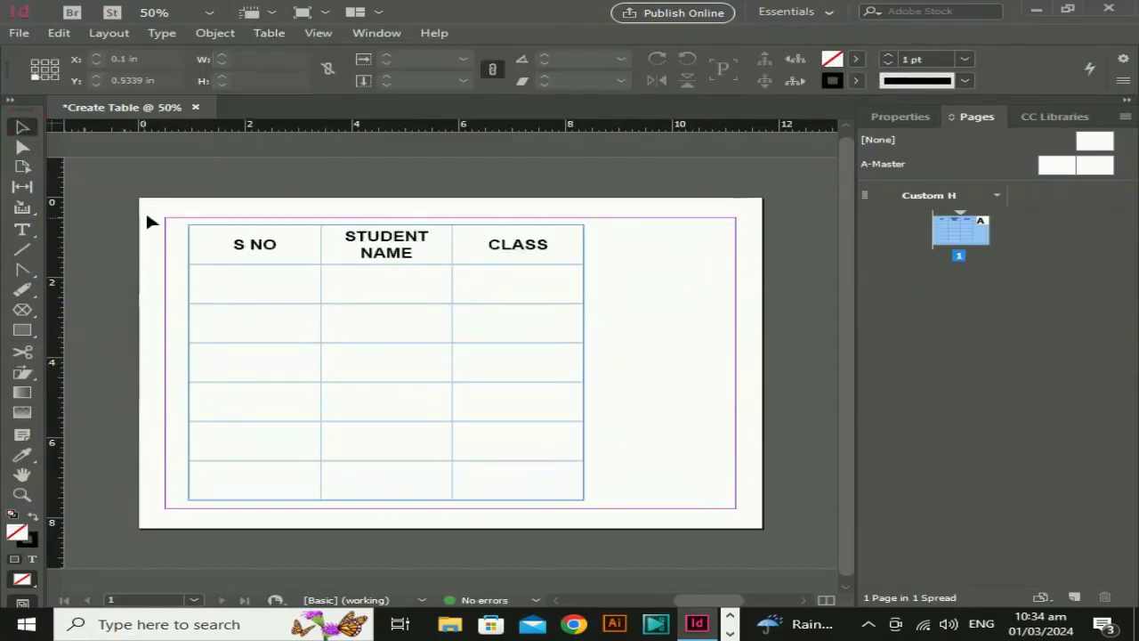
# Move the table frame to roughly the horizontal centre of the page, with its left edge at about 2.09 in
pyautogui.click(203, 236)
pyautogui.moveTo(232, 296); pyautogui.dragTo(304, 301)
pyautogui.press('Left')
pyautogui.press('Left')
pyautogui.press('Left')
pyautogui.press('Left')
pyautogui.press('Left')
pyautogui.press('Left')
pyautogui.press('Left')
pyautogui.press('Left')
pyautogui.press('Left')
pyautogui.press('Left')
pyautogui.press('Left')
pyautogui.press('Left')
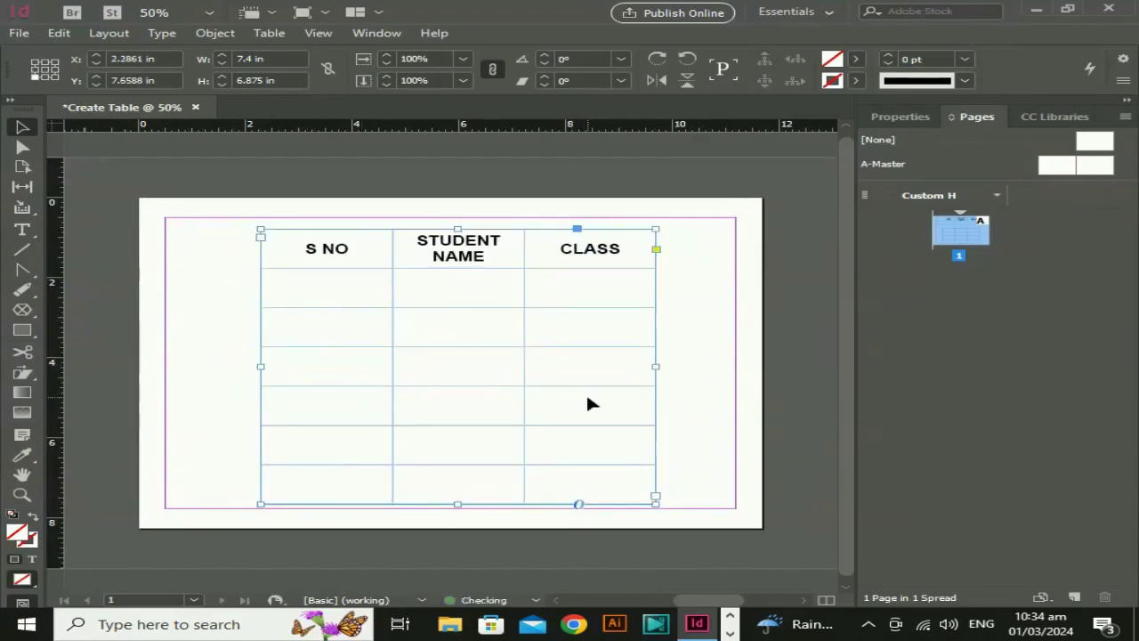
pyautogui.press('Left')
pyautogui.press('Left')
pyautogui.press('Left')
pyautogui.click(714, 424)
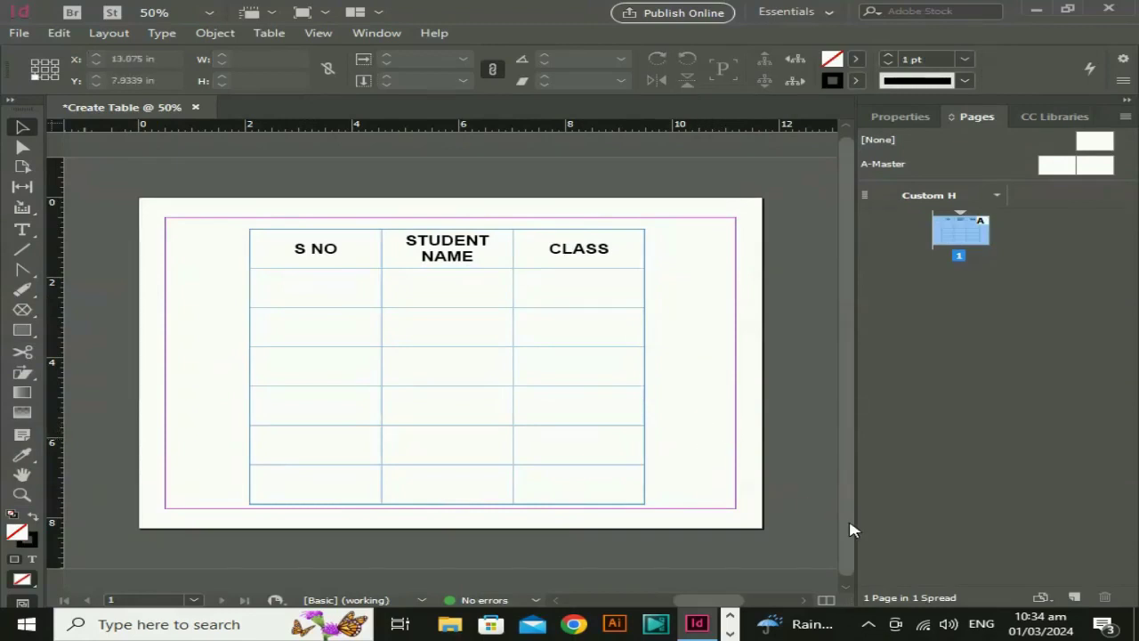
# Set the table frame's stroke type to Thick - Thick
pyautogui.click(275, 311)
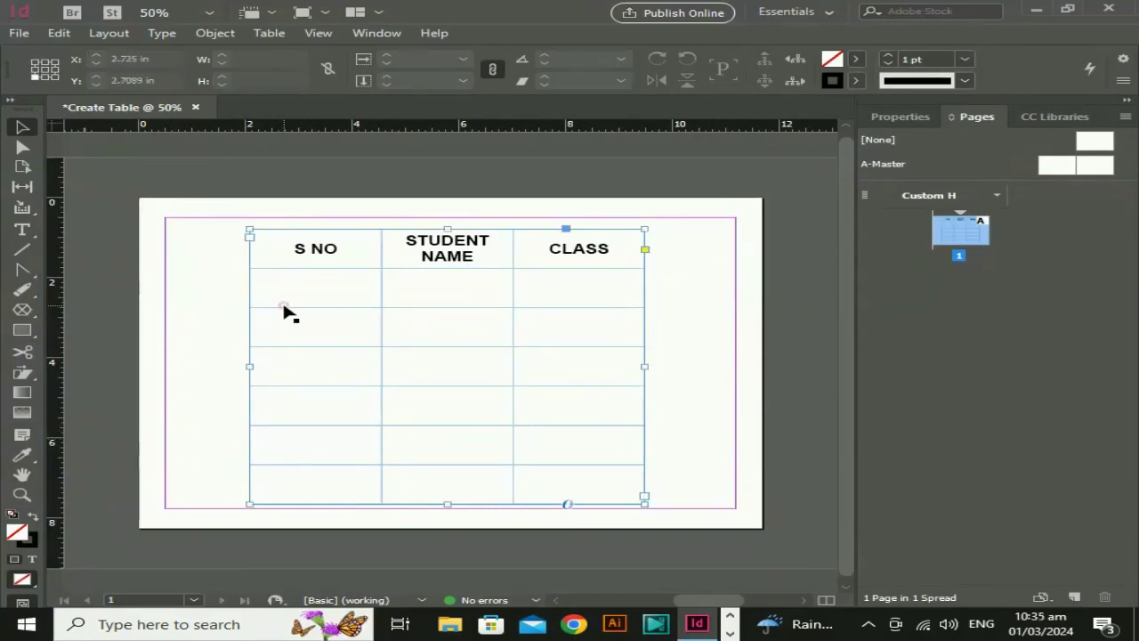
pyautogui.click(965, 81)
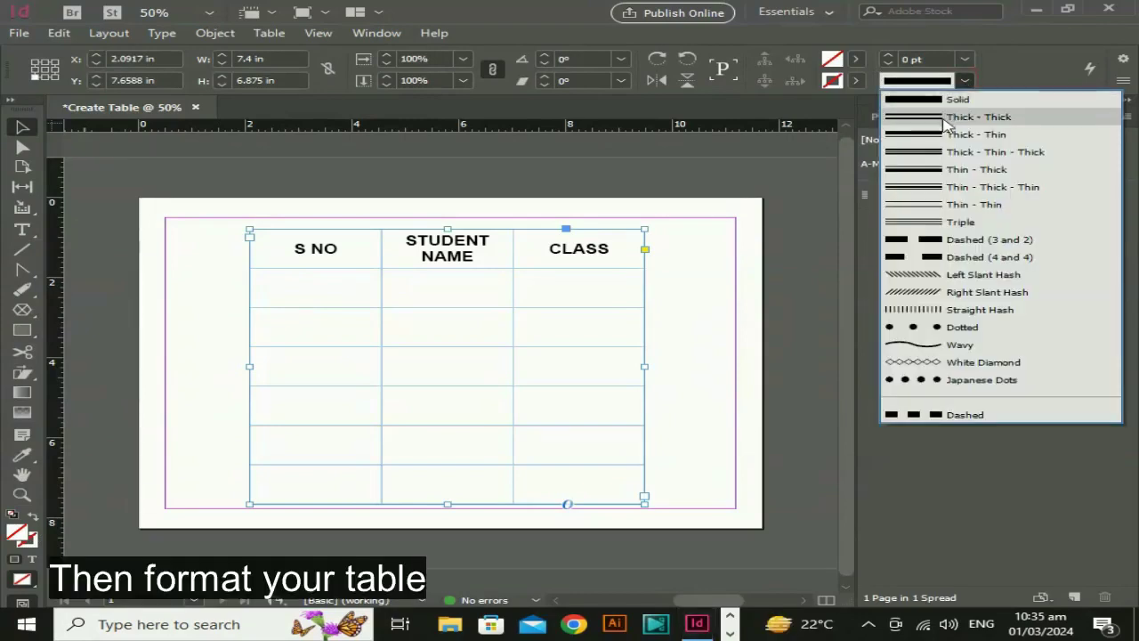
pyautogui.click(946, 100)
pyautogui.click(685, 322)
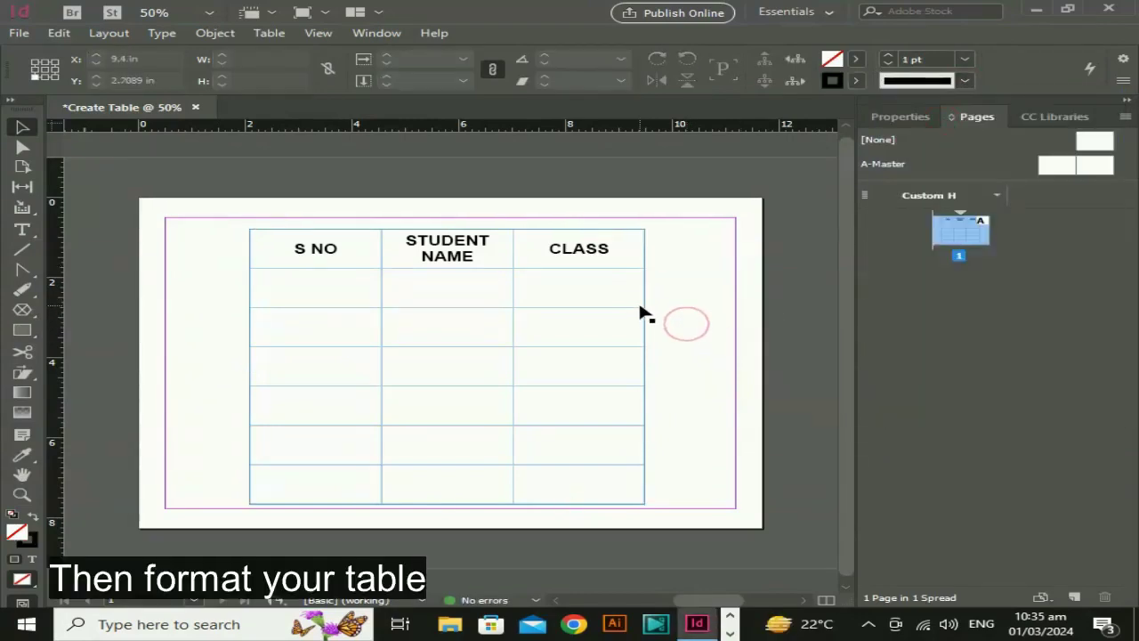
# Fill the table frame with the blue colour 2399ff
pyautogui.click(642, 307)
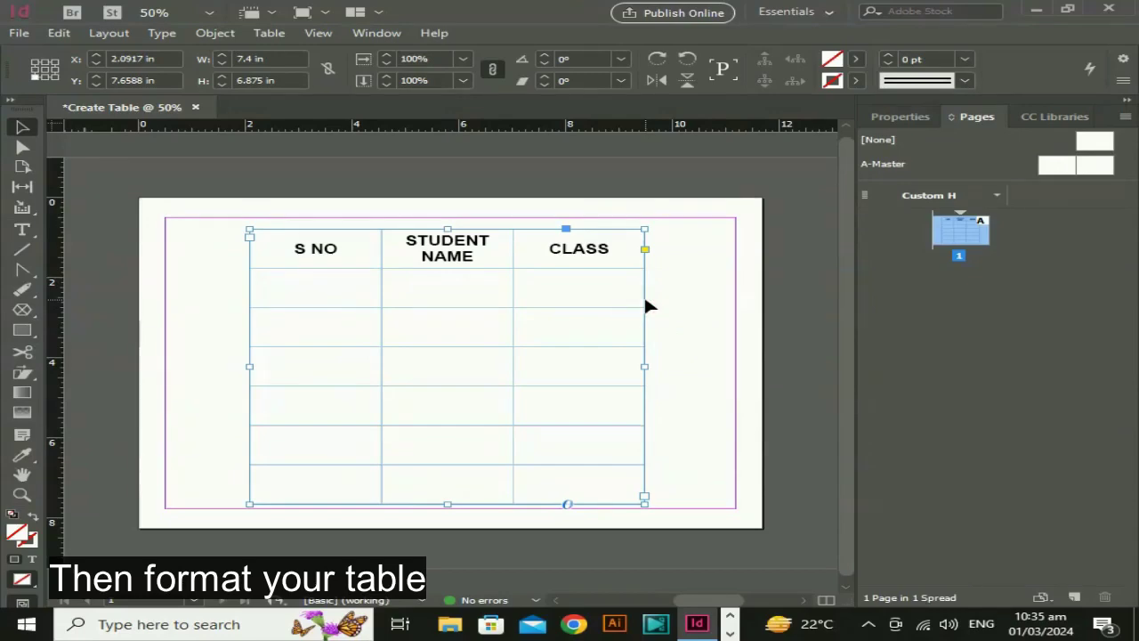
pyautogui.doubleClick(17, 533)
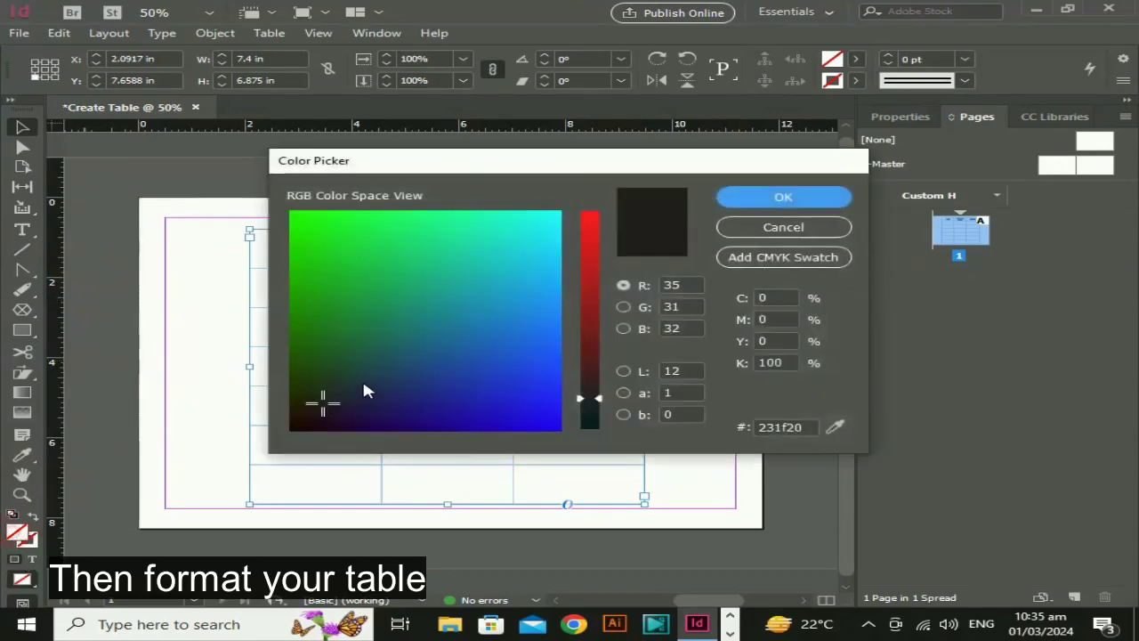
pyautogui.moveTo(323, 400); pyautogui.dragTo(561, 298)
pyautogui.click(774, 196)
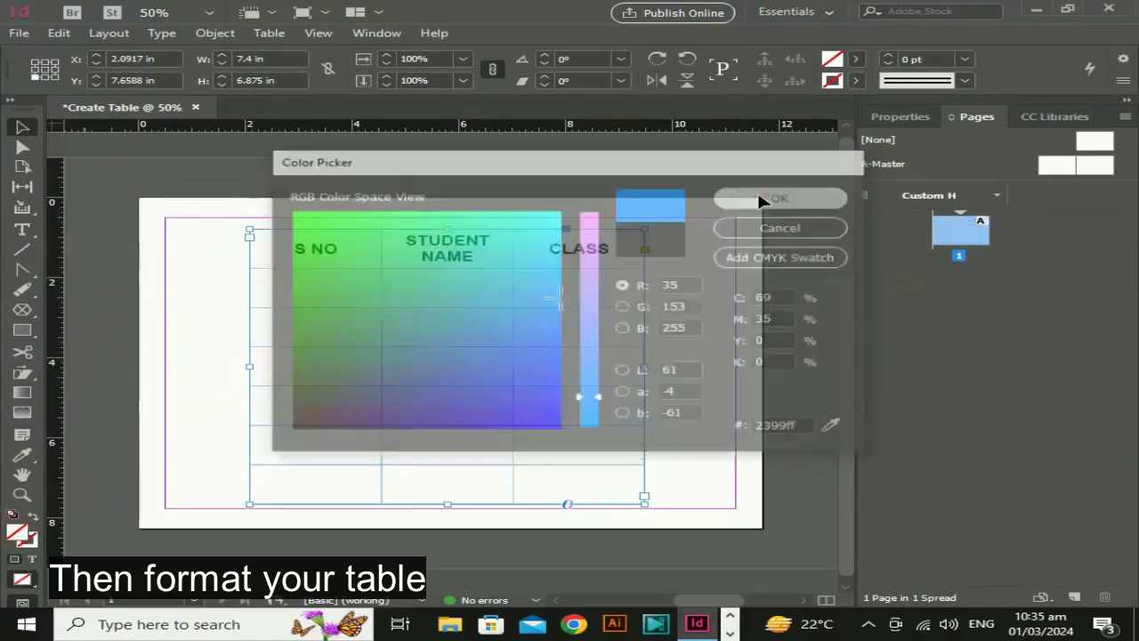
# Select the table's heading row and fill its cells with black
pyautogui.click(267, 33)
pyautogui.moveTo(316, 160)
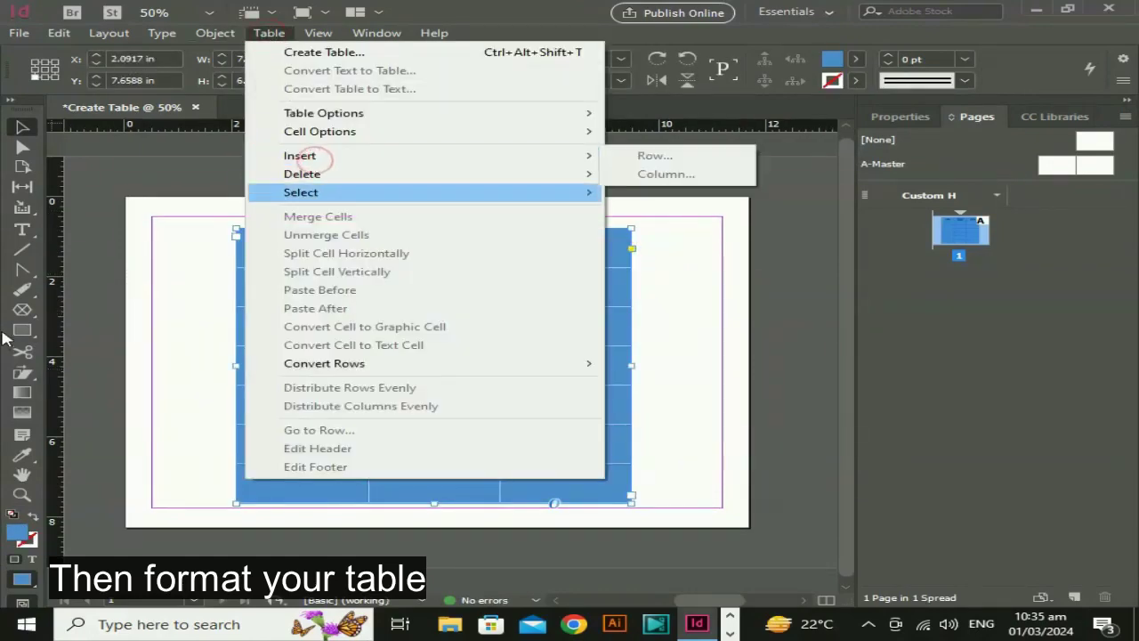
pyautogui.doubleClick(376, 242)
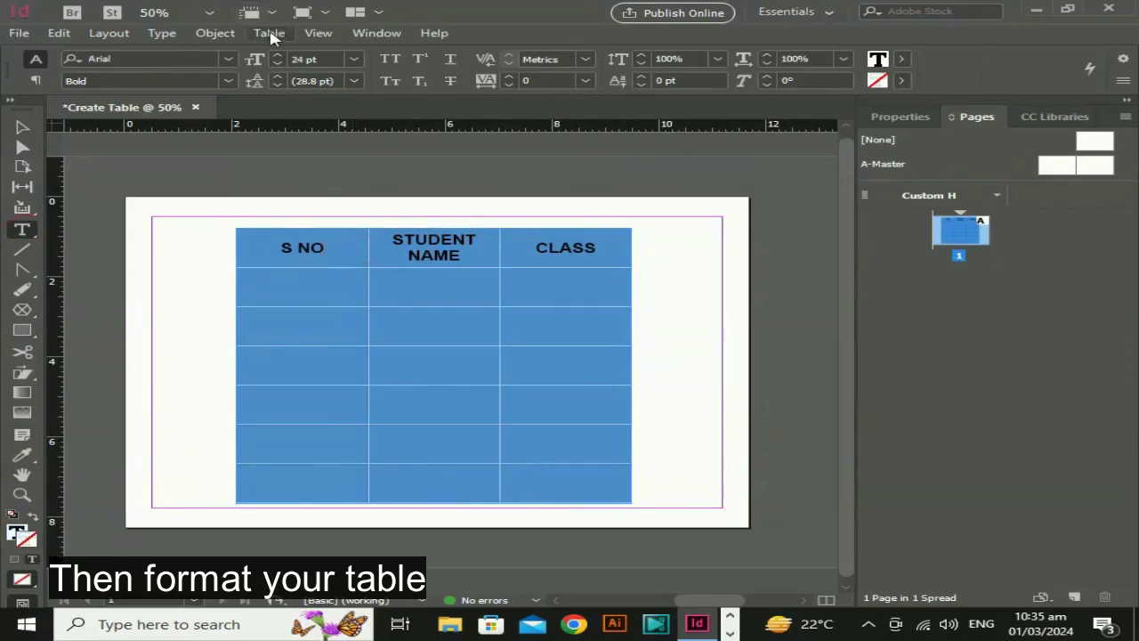
pyautogui.click(269, 33)
pyautogui.moveTo(412, 199)
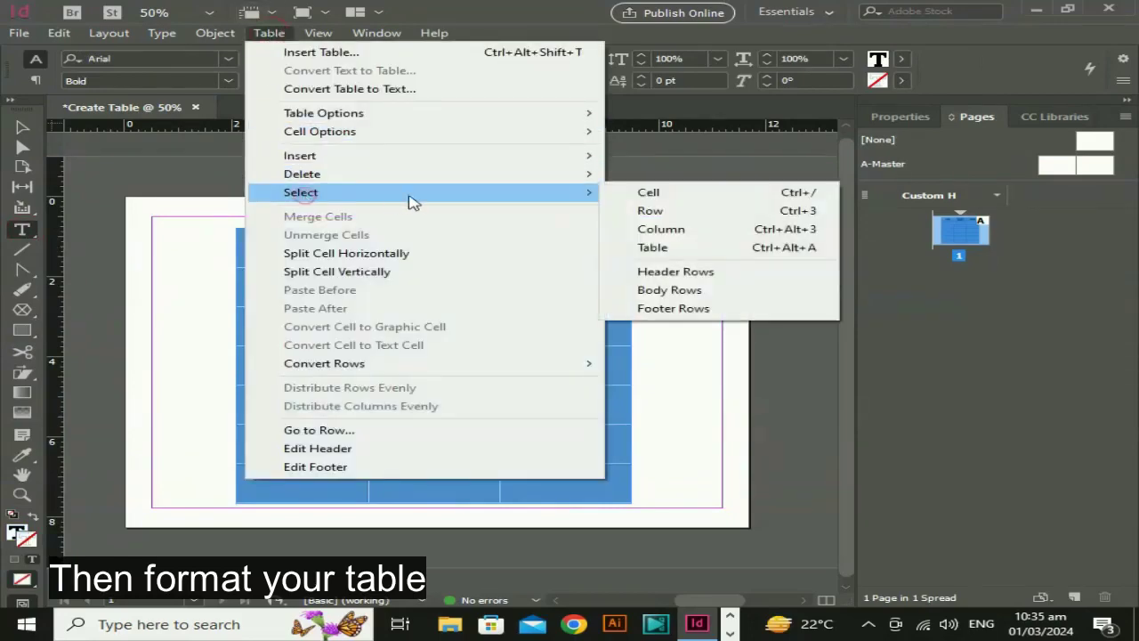
pyautogui.click(683, 214)
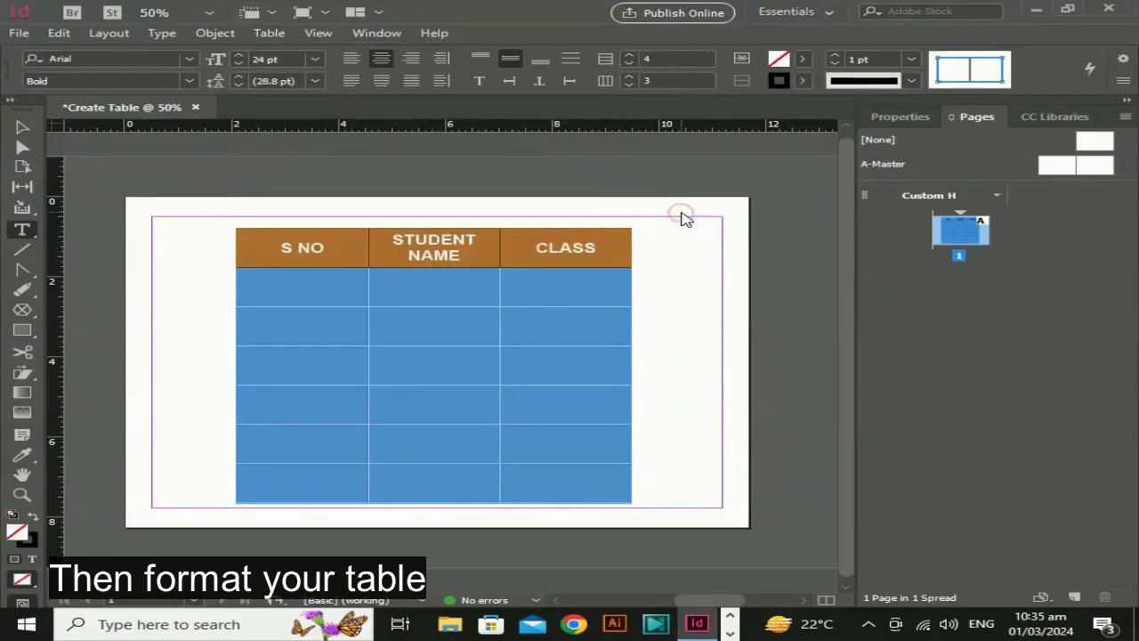
pyautogui.doubleClick(18, 532)
pyautogui.moveTo(504, 308); pyautogui.dragTo(292, 481)
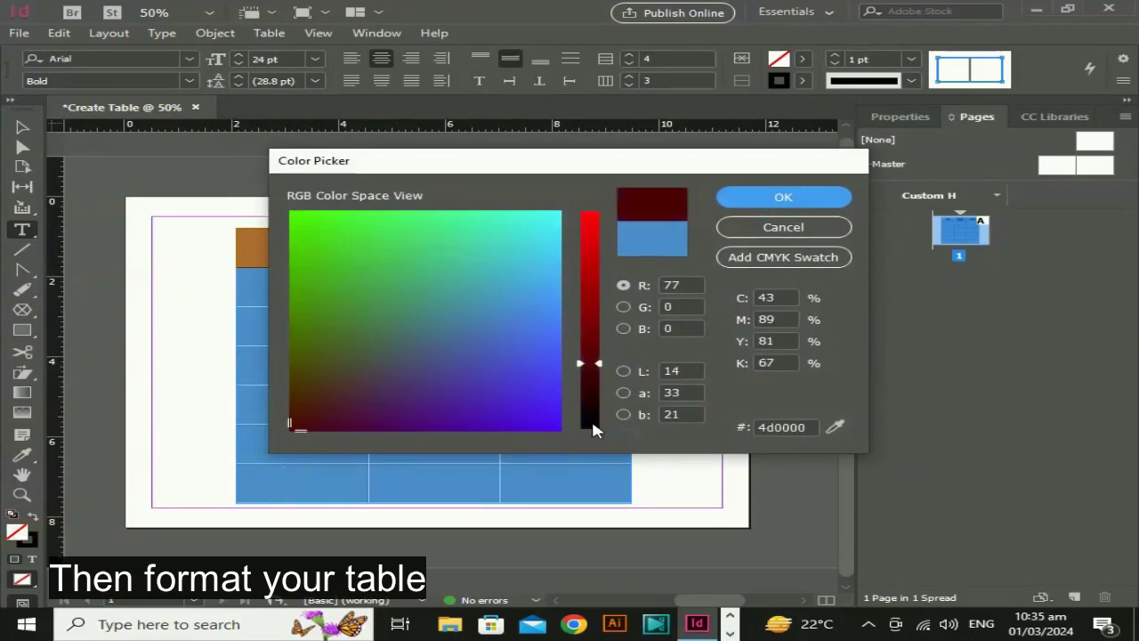
pyautogui.moveTo(594, 430); pyautogui.dragTo(592, 458)
pyautogui.click(771, 197)
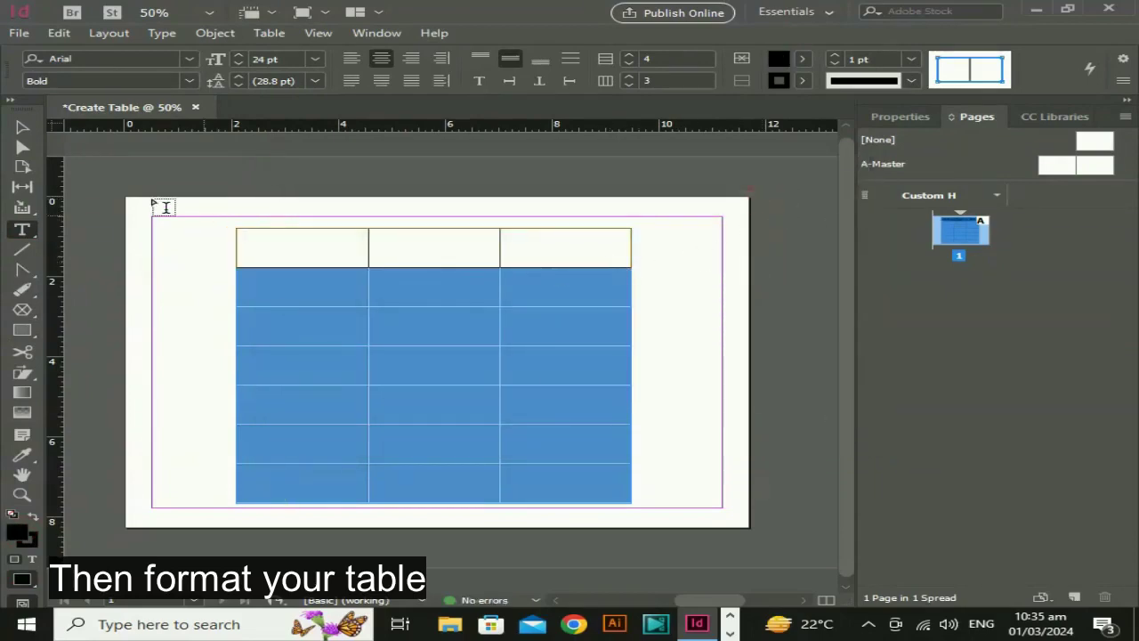
# Change the text colour of the S NO heading in the black row to white, ffffff
pyautogui.click(29, 126)
pyautogui.click(201, 282)
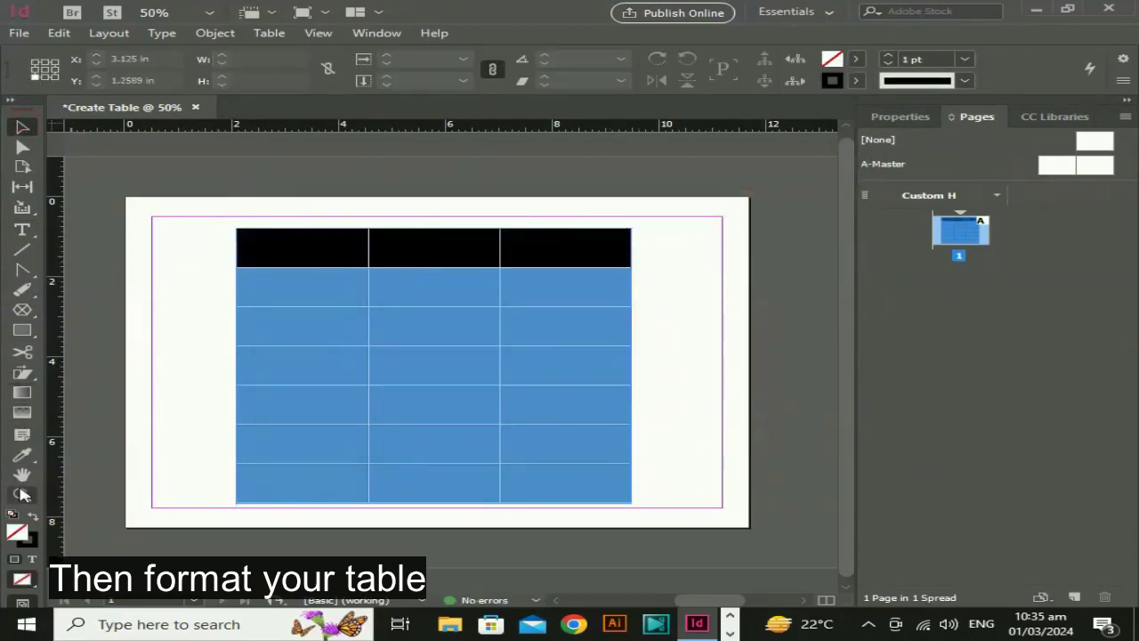
pyautogui.click(22, 230)
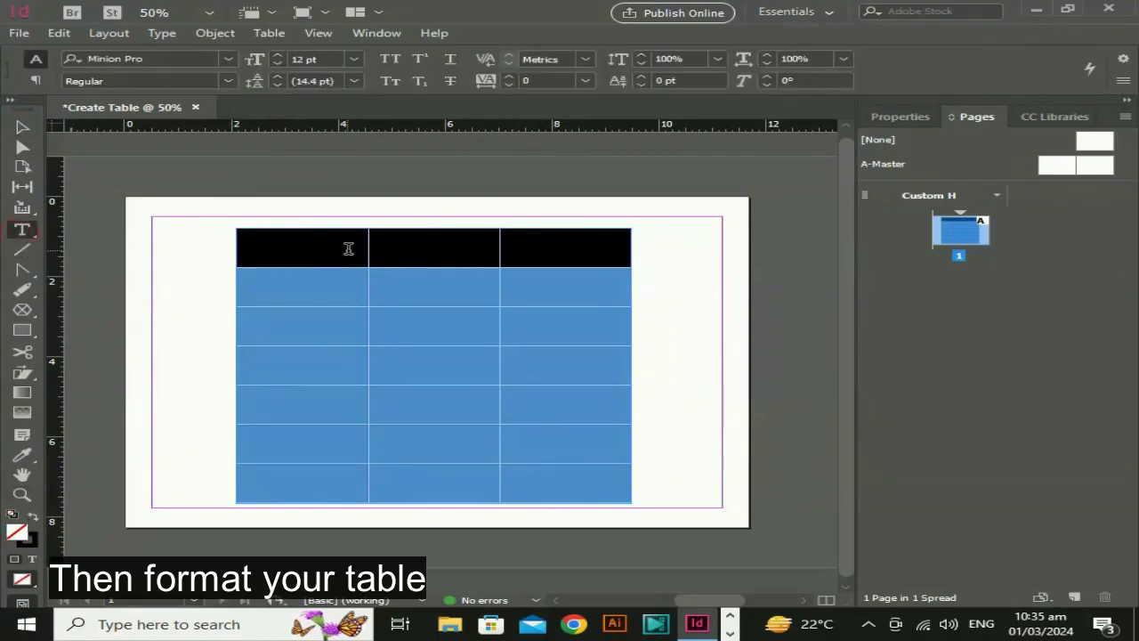
pyautogui.moveTo(349, 249); pyautogui.dragTo(271, 247)
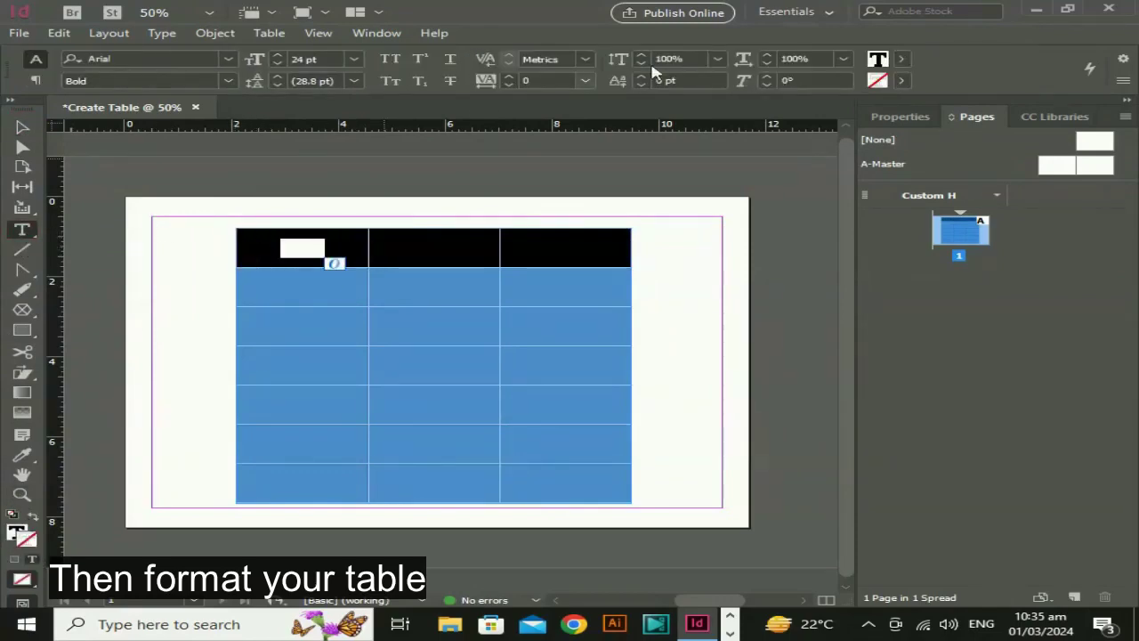
pyautogui.doubleClick(878, 59)
pyautogui.moveTo(323, 400); pyautogui.dragTo(569, 184)
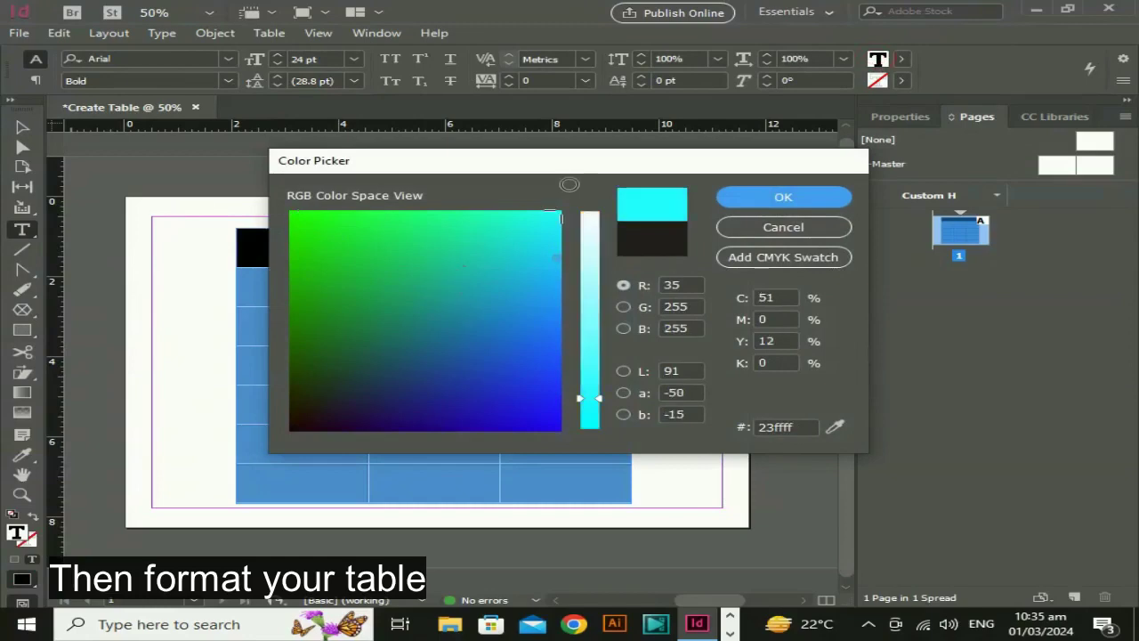
pyautogui.moveTo(585, 276); pyautogui.dragTo(588, 198)
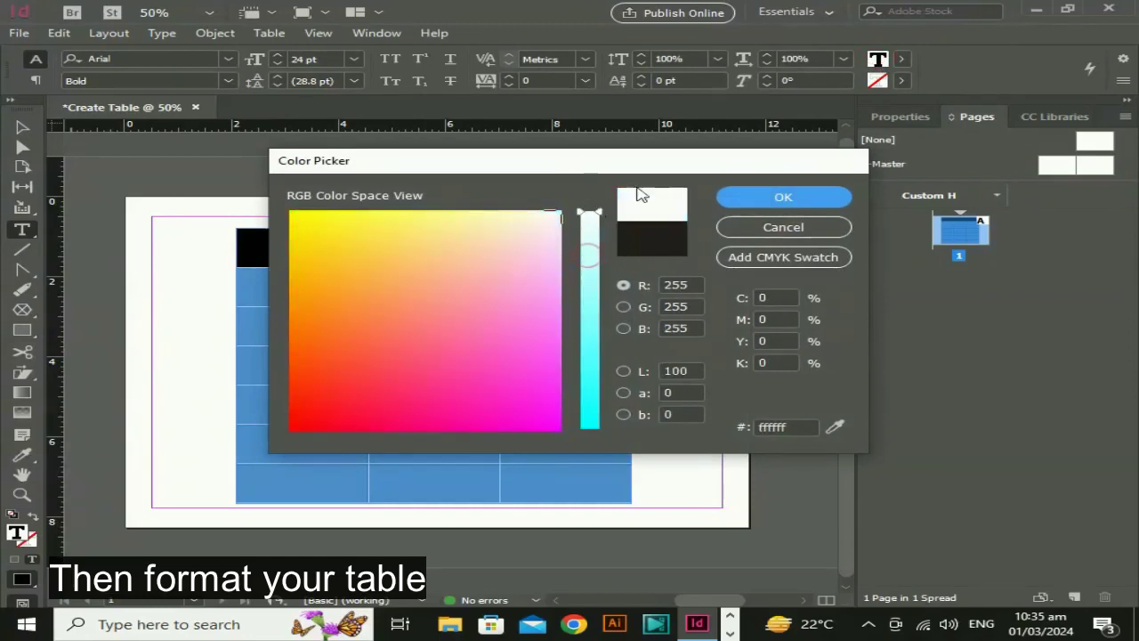
pyautogui.click(784, 200)
# Copy the white text colour to the STUDENT NAME and CLASS headings with the Eyedropper tool and deselect the table
pyautogui.moveTo(479, 250); pyautogui.dragTo(364, 242)
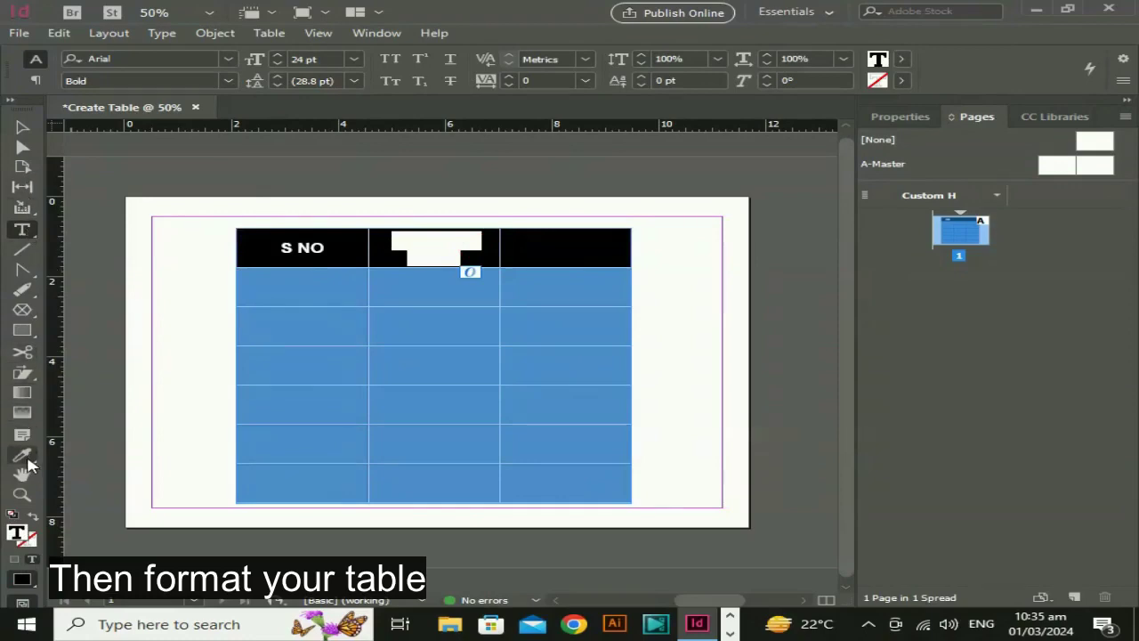
pyautogui.click(22, 127)
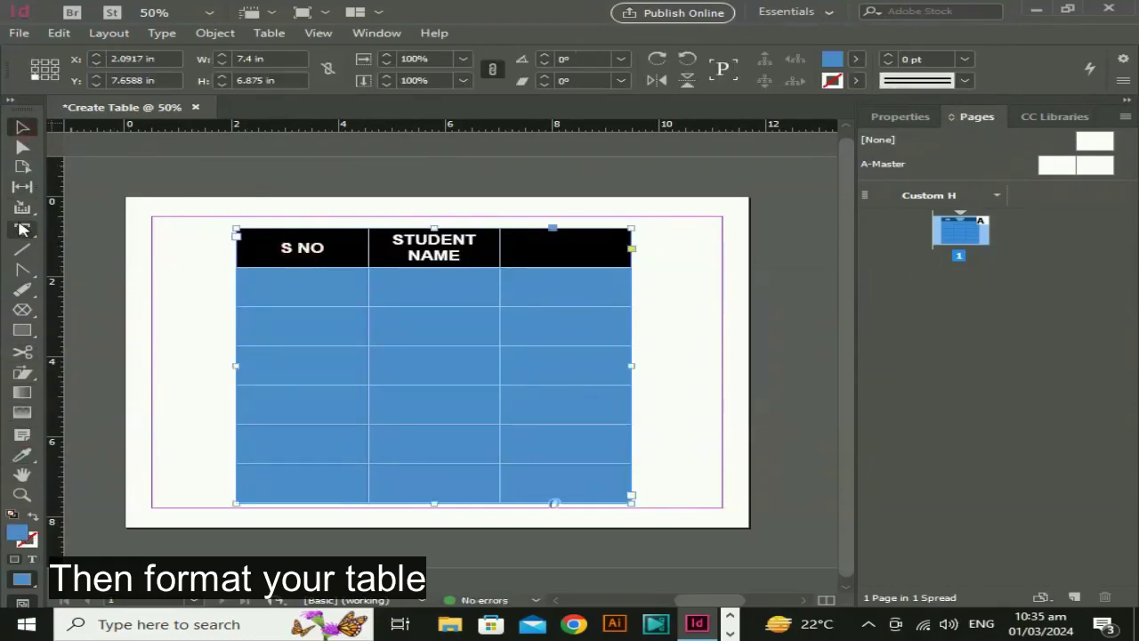
pyautogui.click(25, 233)
pyautogui.moveTo(623, 251)
pyautogui.mouseDown()
pyautogui.moveTo(427, 249)
pyautogui.moveTo(539, 249)
pyautogui.mouseUp()
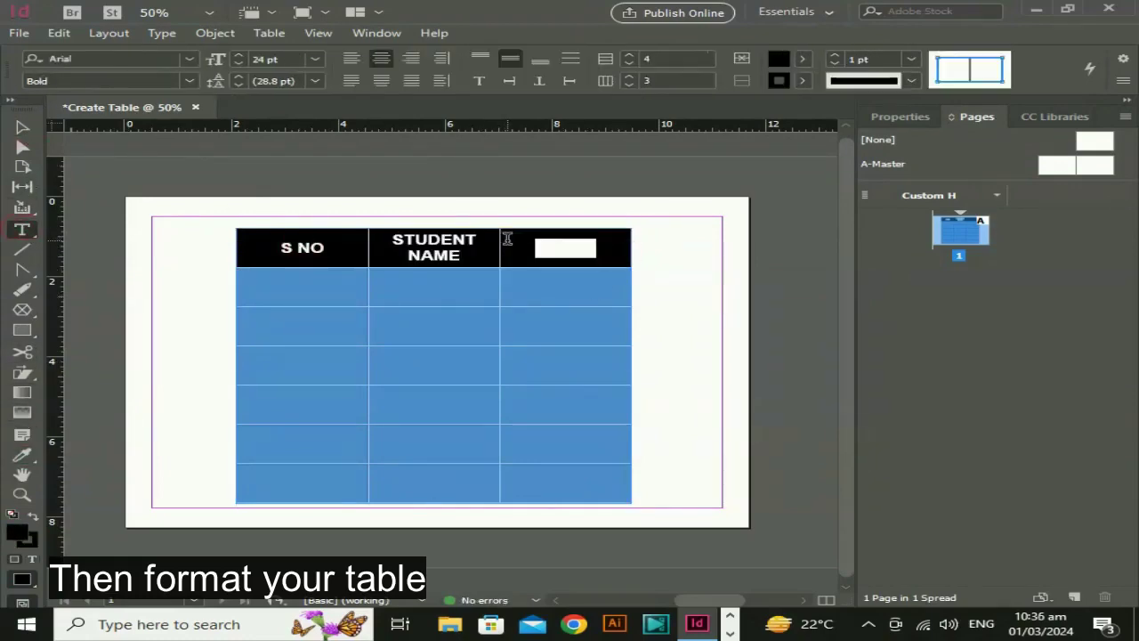
pyautogui.click(22, 454)
pyautogui.click(427, 251)
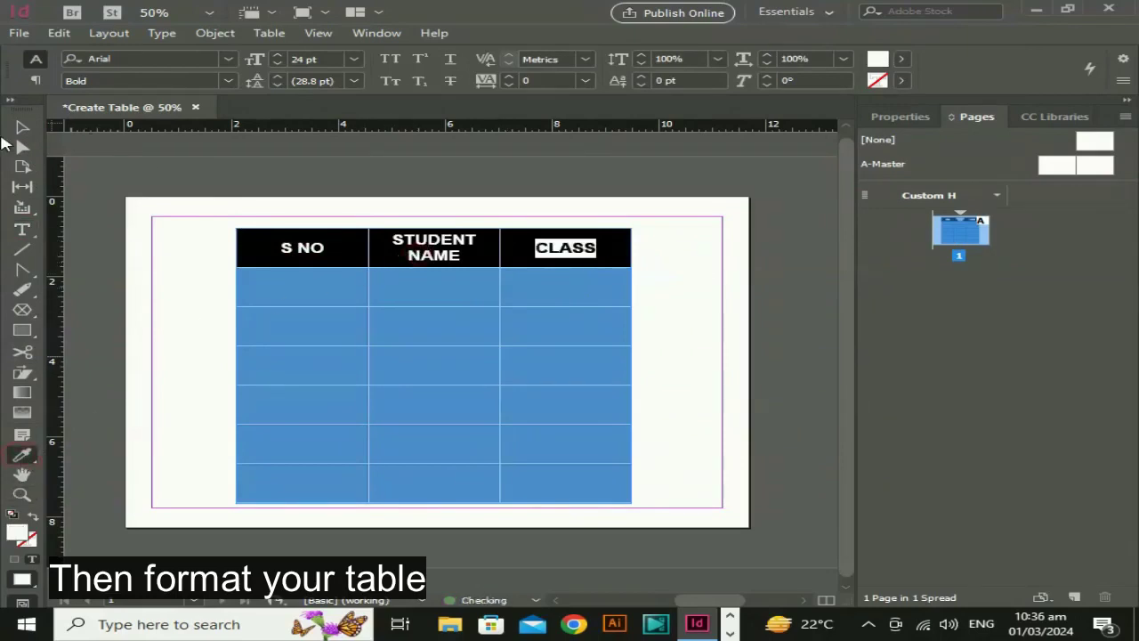
pyautogui.press('Escape')
pyautogui.click(673, 463)
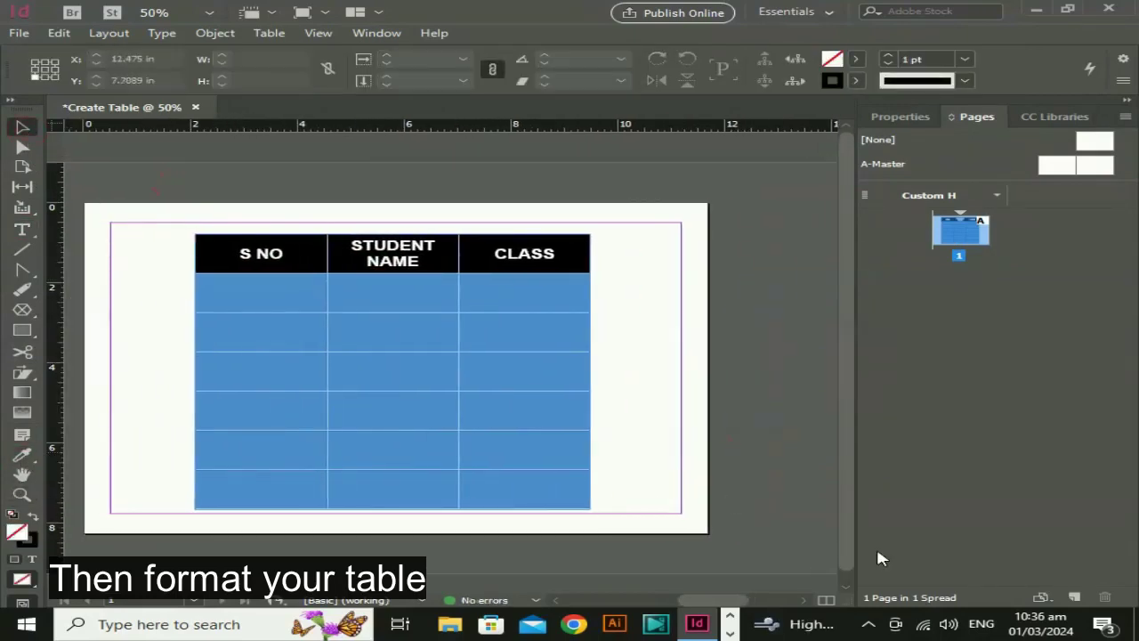
# Set the STUDENT NAME heading's font size to 18 pt so that it fits on one line
pyautogui.click(396, 251)
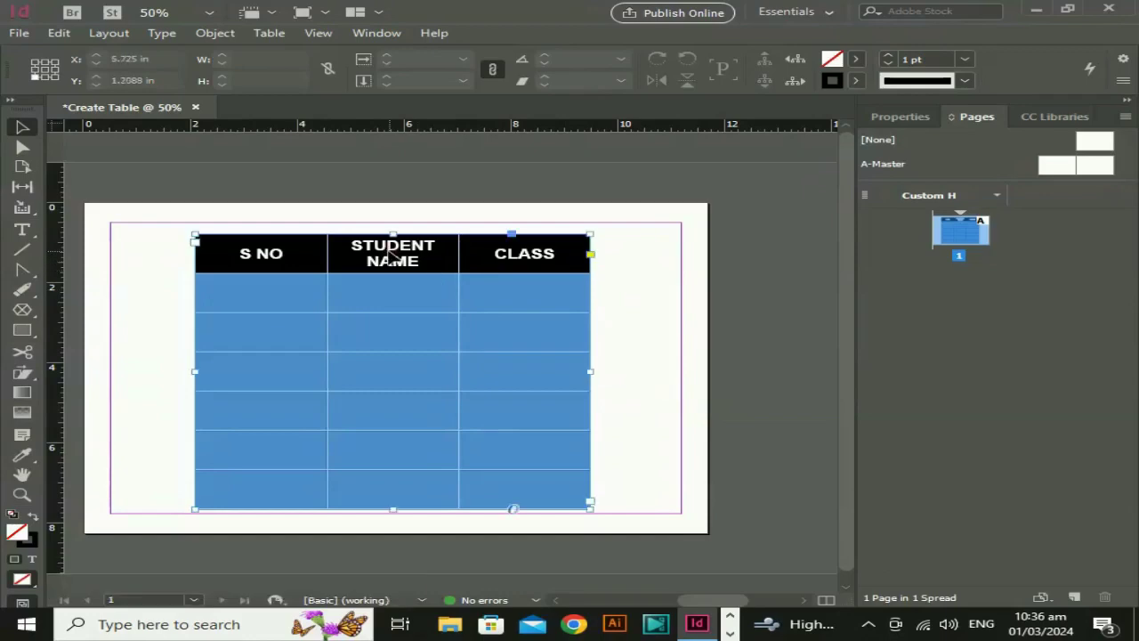
pyautogui.click(23, 230)
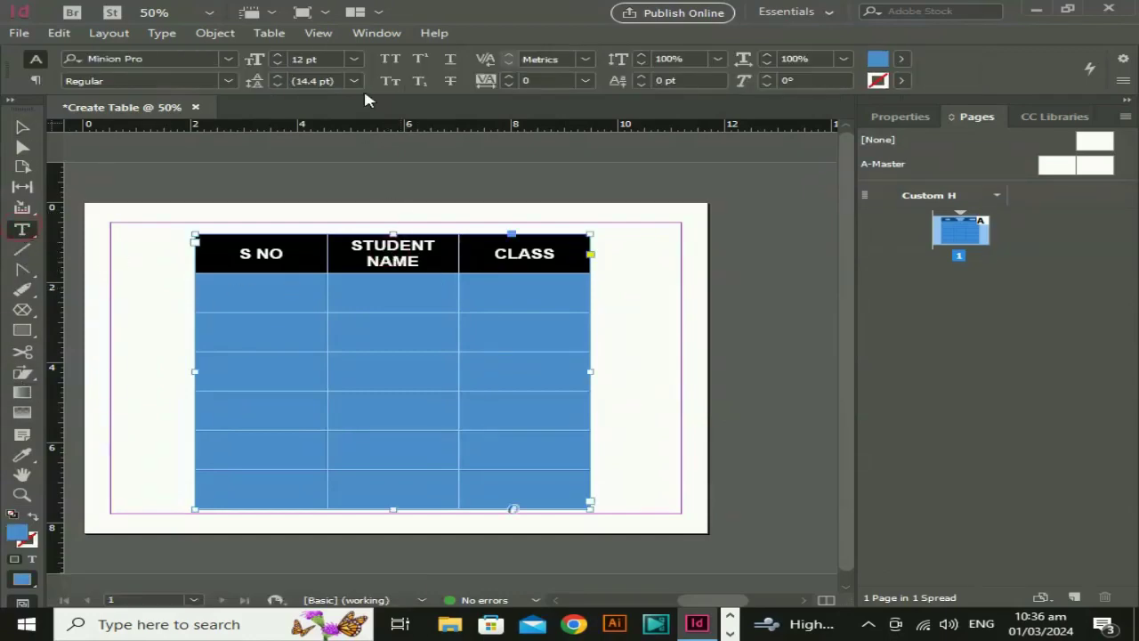
pyautogui.moveTo(424, 261); pyautogui.dragTo(333, 229)
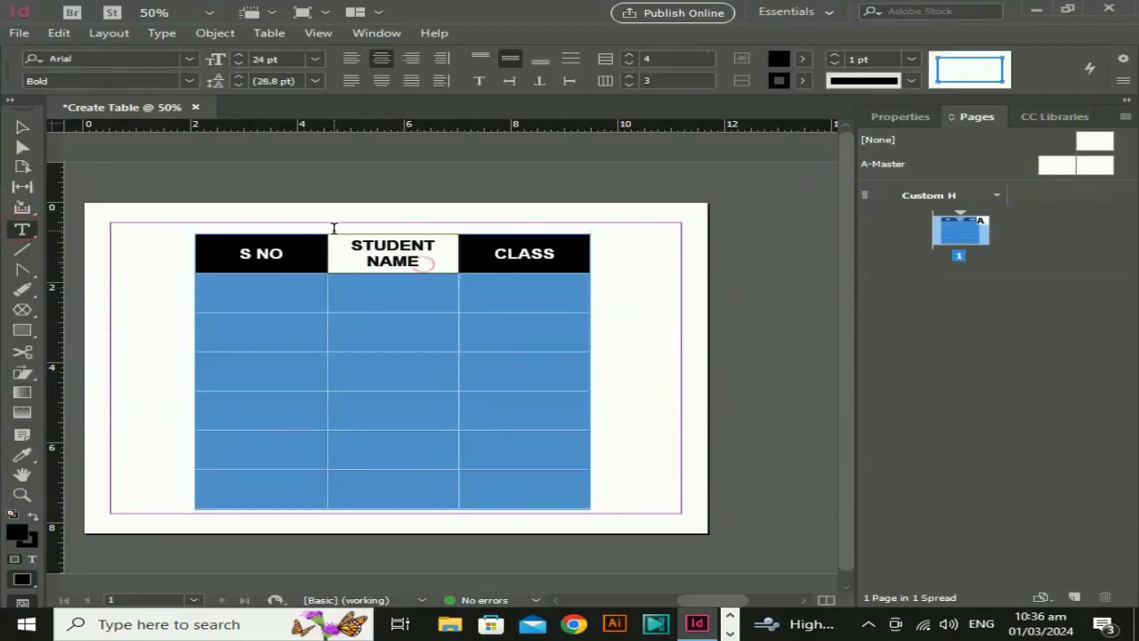
pyautogui.click(315, 59)
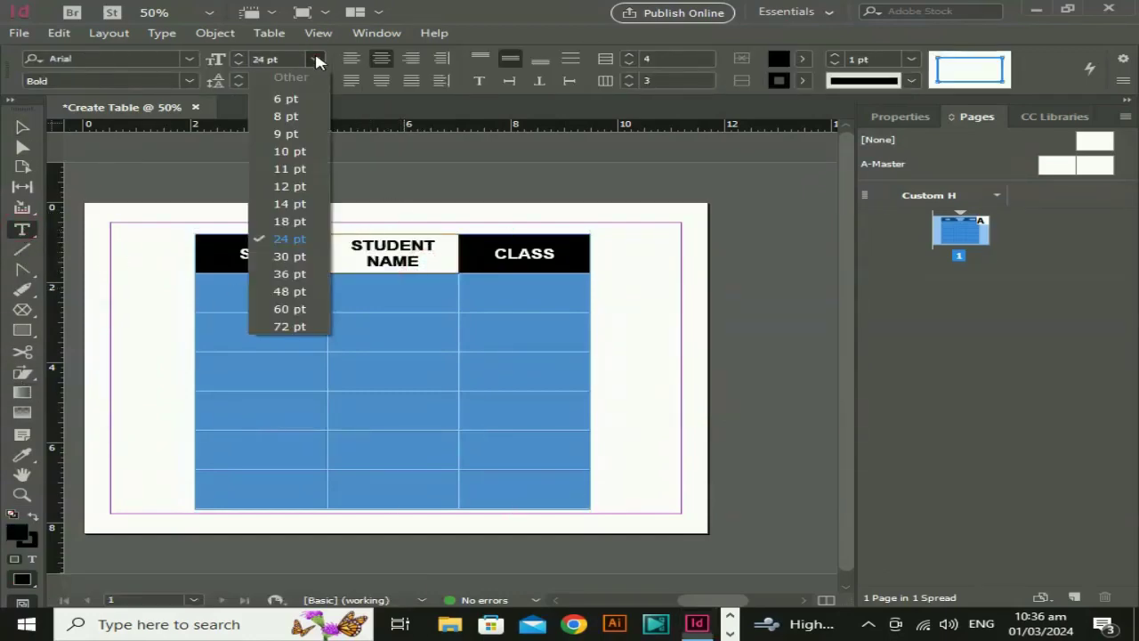
pyautogui.click(293, 205)
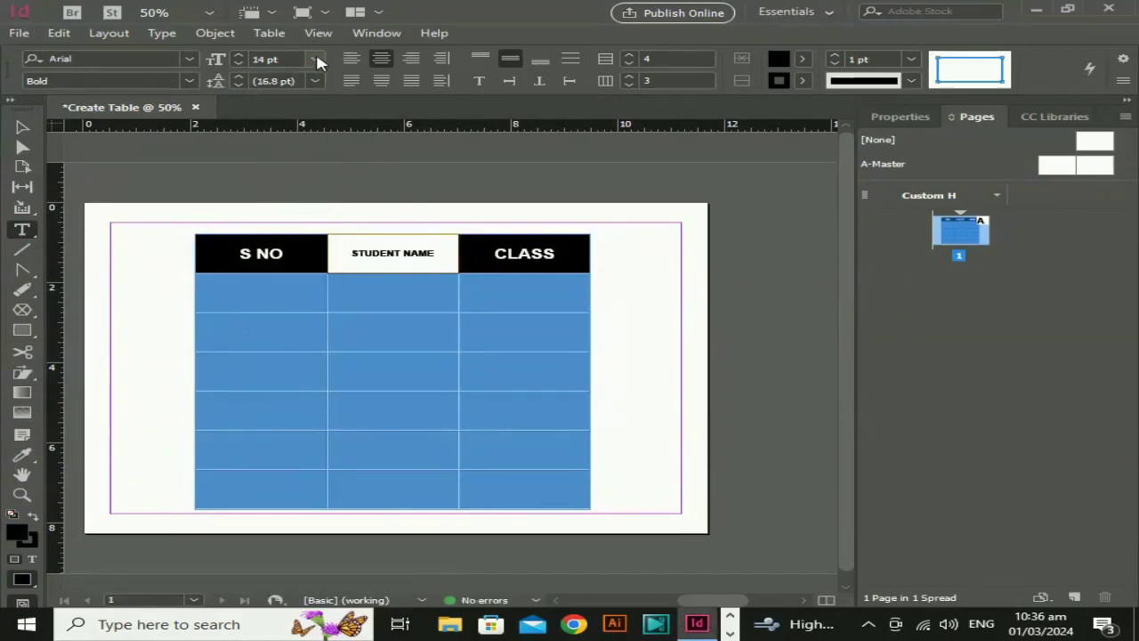
pyautogui.click(315, 59)
pyautogui.click(299, 222)
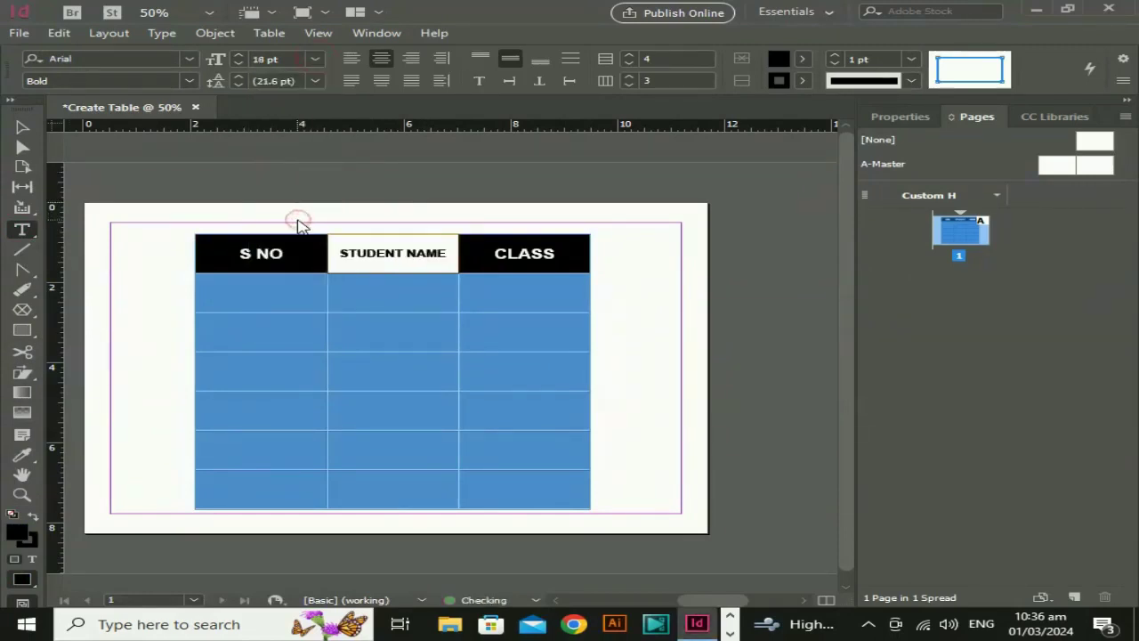
# Select the S NO heading text and open its font size choices
pyautogui.tripleClick(273, 267)
pyautogui.click(353, 58)
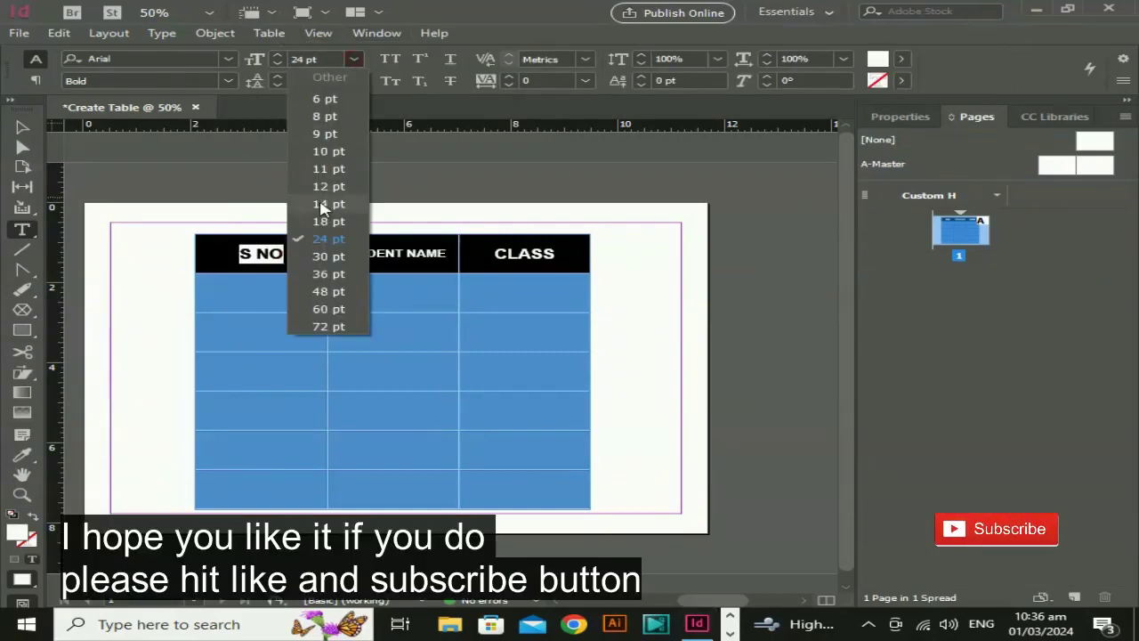